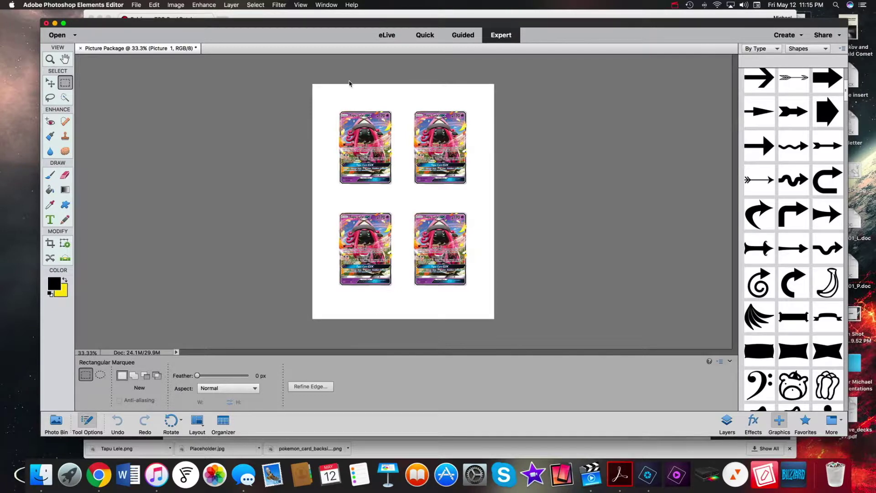
- Search the card database for the name Tapu Lele and open the first Tapu Lele-GX result
{"action": "scroll", "coordinate": [349, 83], "scroll_direction": "up", "scroll_amount": 5}
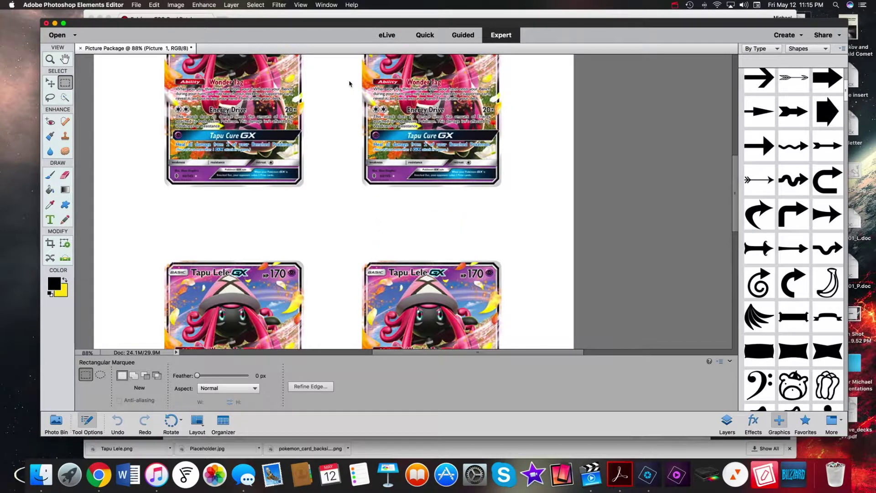
{"action": "scroll", "coordinate": [349, 83], "scroll_direction": "down", "scroll_amount": 3}
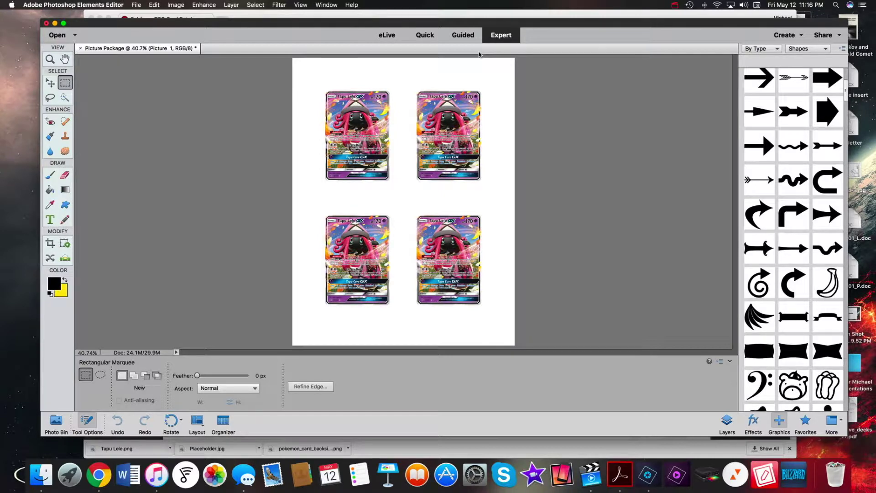
{"action": "left_click", "coordinate": [97, 476]}
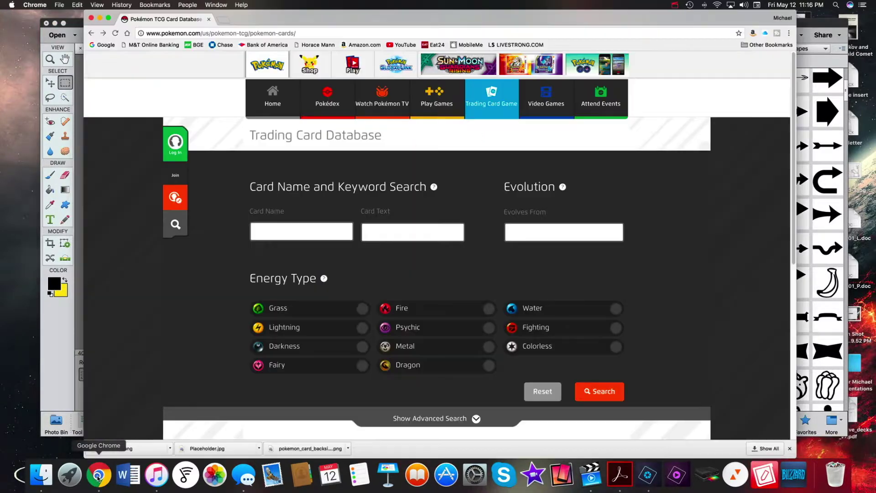
{"action": "left_click", "coordinate": [292, 235]}
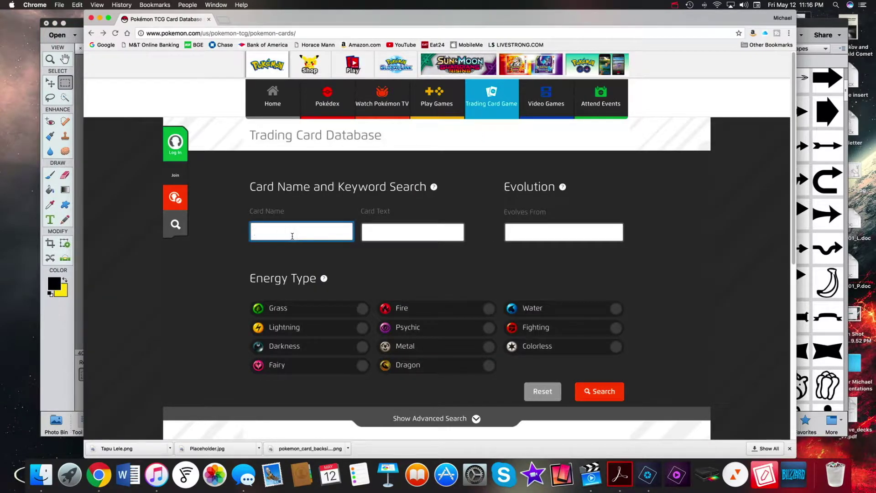
{"action": "type", "text": "tap"}
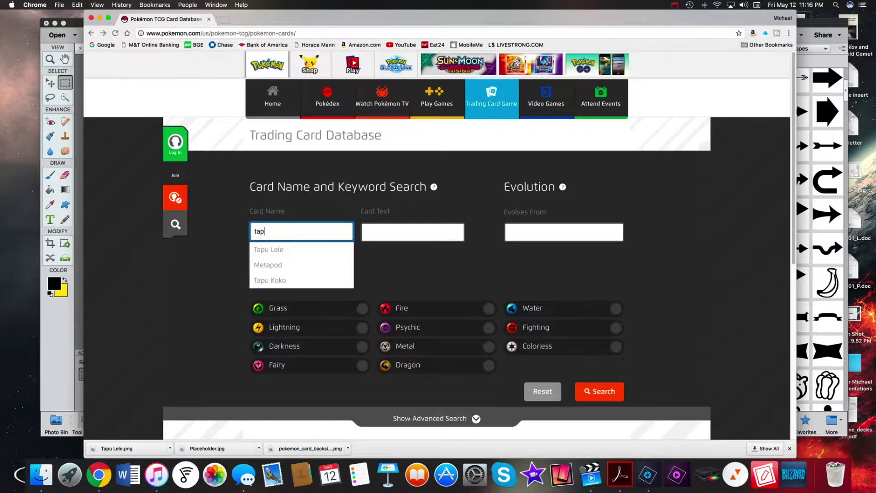
{"action": "left_click", "coordinate": [270, 249]}
{"action": "left_click", "coordinate": [596, 401]}
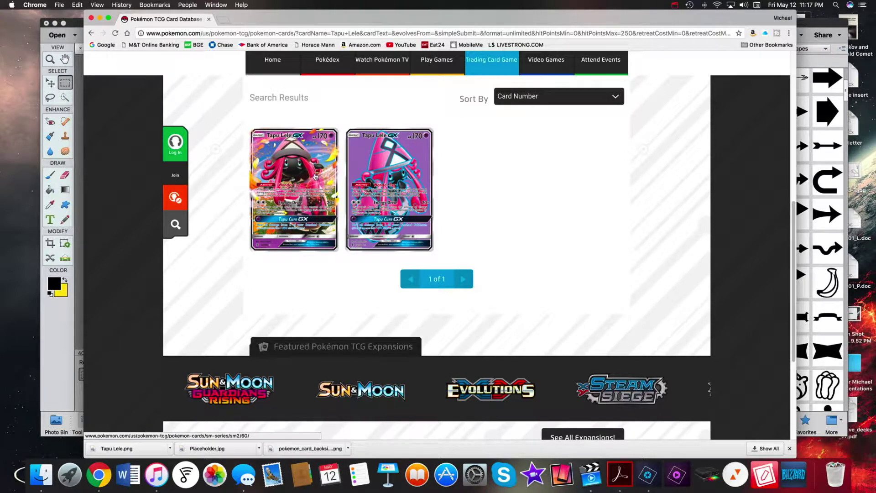
{"action": "left_click", "coordinate": [311, 174]}
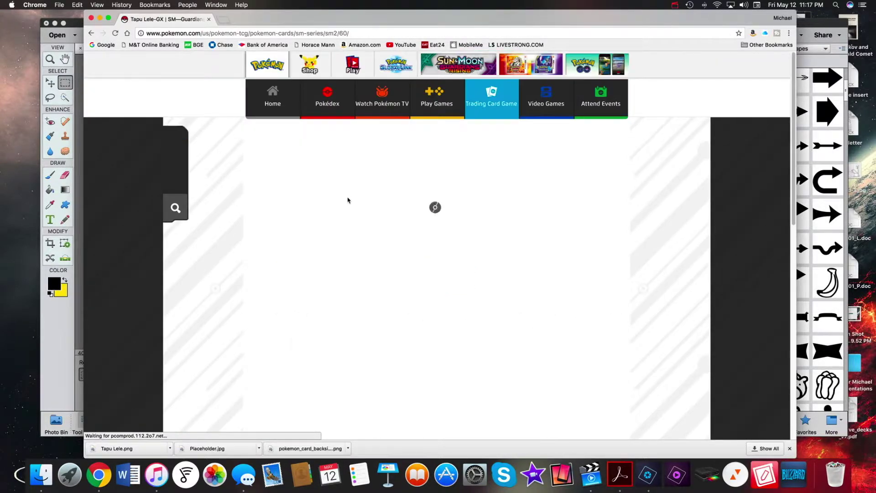
- Save the Tapu Lele-GX card image as 'tapu lele' in the Prox Deck folder, then close Chrome
{"action": "right_click", "coordinate": [352, 209]}
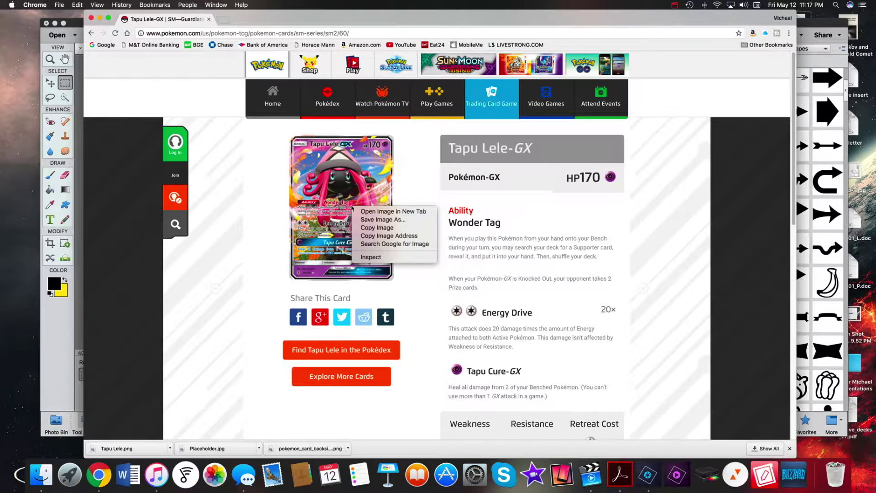
{"action": "left_click", "coordinate": [367, 222]}
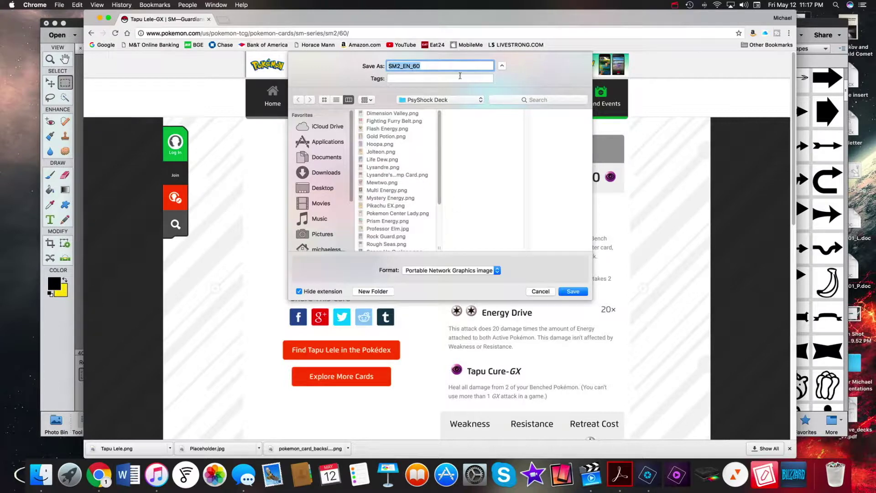
{"action": "mouse_move", "coordinate": [437, 181]}
{"action": "left_mouse_down"}
{"action": "mouse_move", "coordinate": [435, 220]}
{"action": "mouse_move", "coordinate": [436, 181]}
{"action": "left_mouse_up"}
{"action": "left_click", "coordinate": [432, 100]}
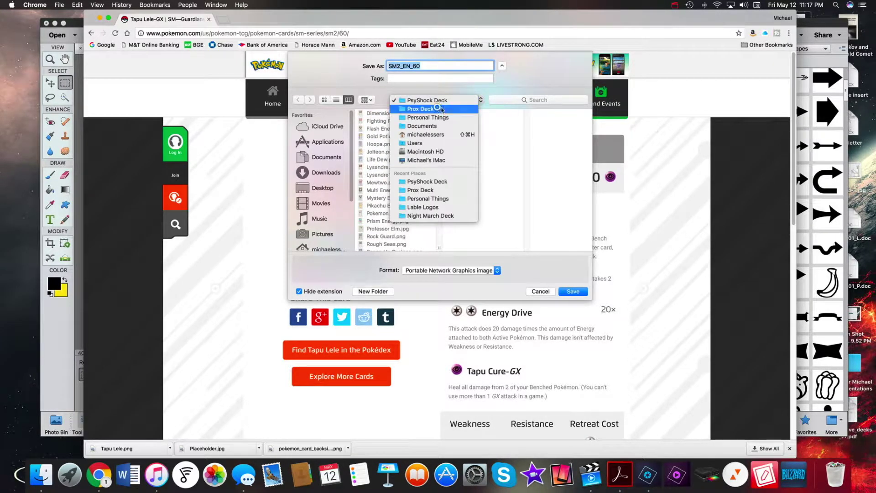
{"action": "left_click", "coordinate": [439, 109]}
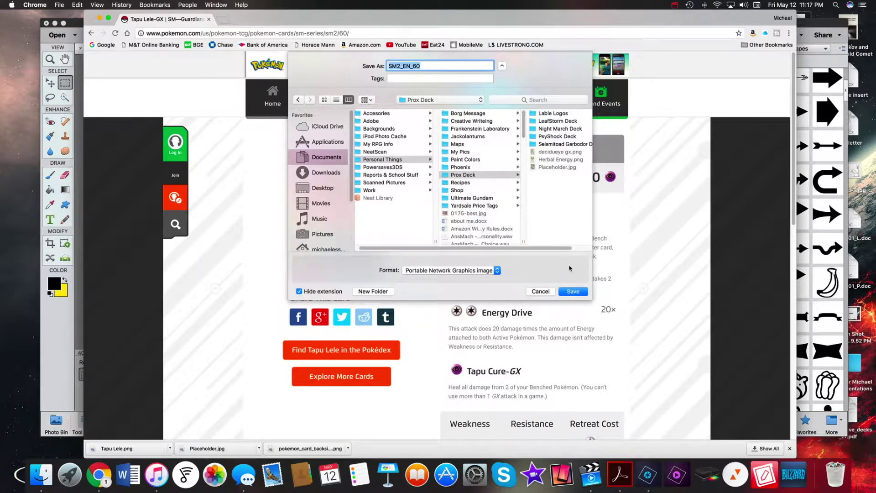
{"action": "type", "text": "tapu lele"}
{"action": "key", "text": "Return"}
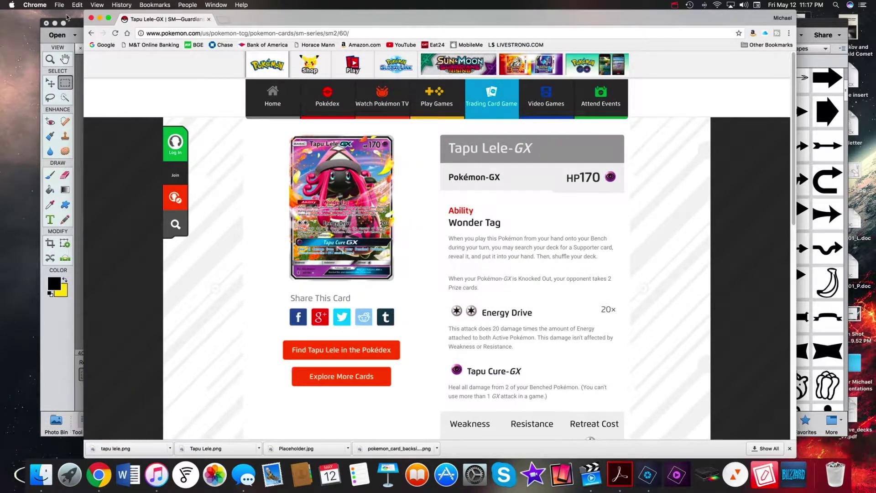
{"action": "left_click", "coordinate": [90, 20]}
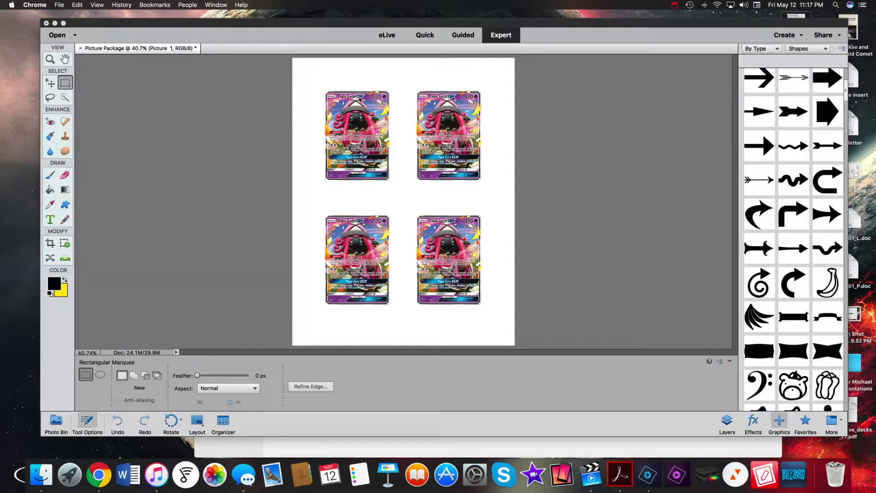
- Close the picture package document in Photoshop Elements without saving it
{"action": "left_click", "coordinate": [81, 48]}
{"action": "left_click", "coordinate": [80, 48]}
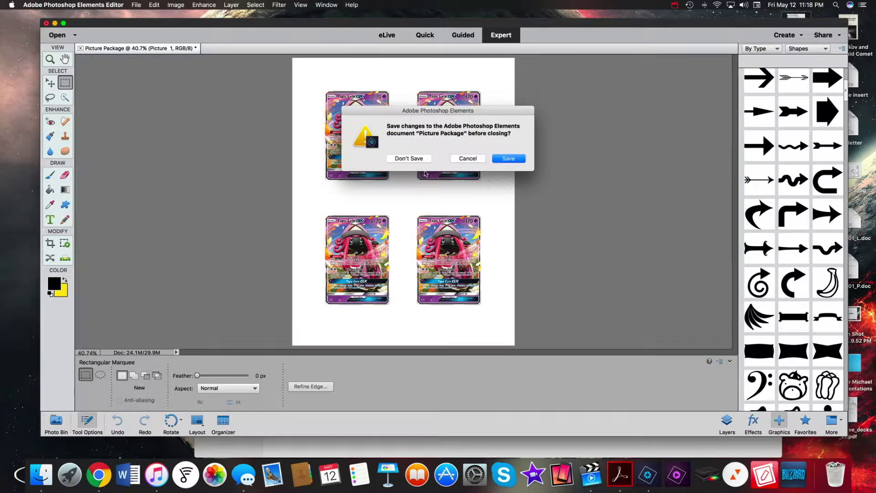
{"action": "left_click", "coordinate": [408, 157]}
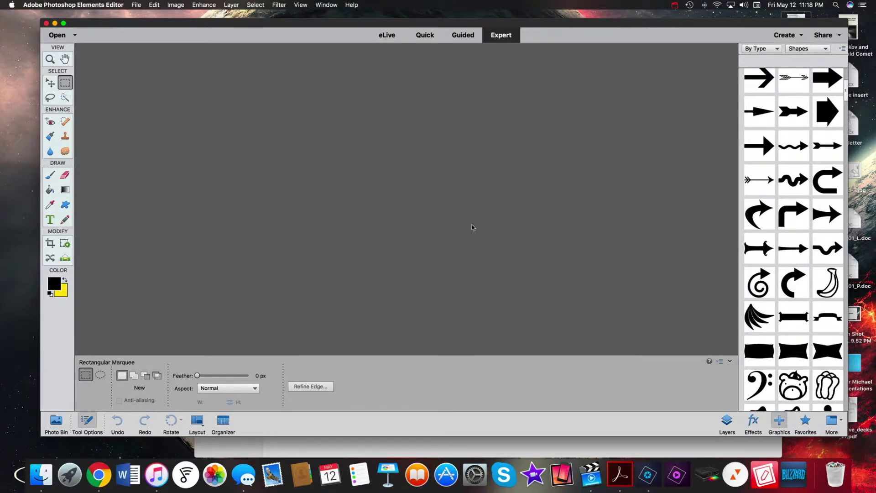
- Open tapu lele.png from the Prox Deck folder
{"action": "left_click", "coordinate": [136, 7]}
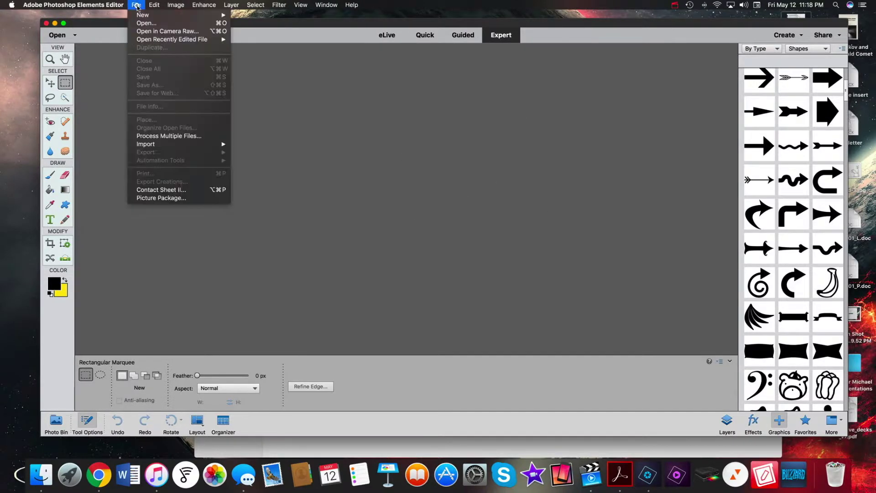
{"action": "left_click", "coordinate": [147, 23]}
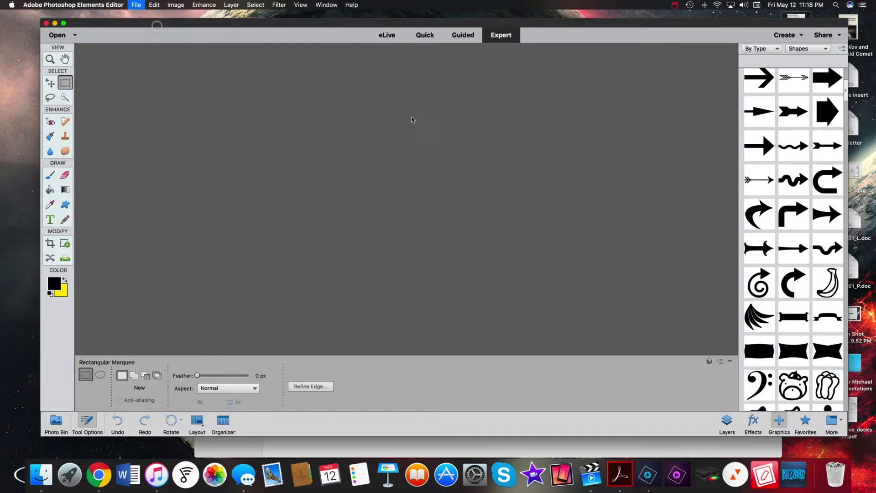
{"action": "left_click", "coordinate": [425, 88]}
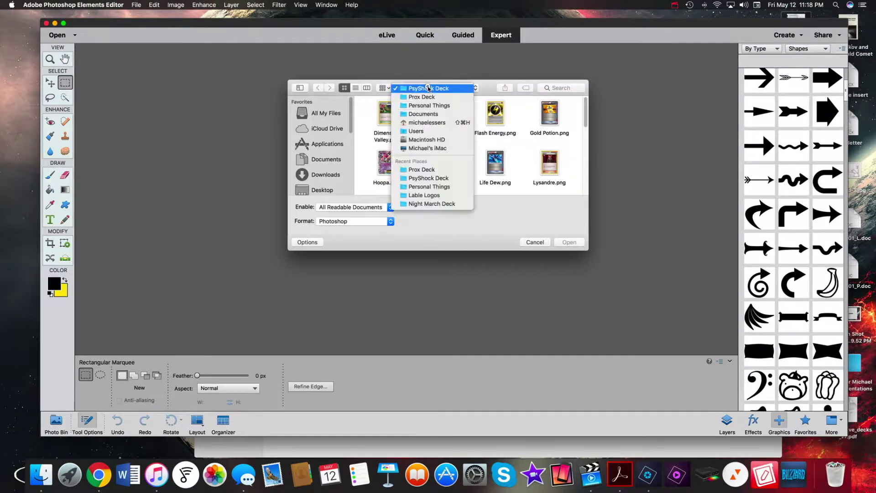
{"action": "left_click", "coordinate": [426, 97]}
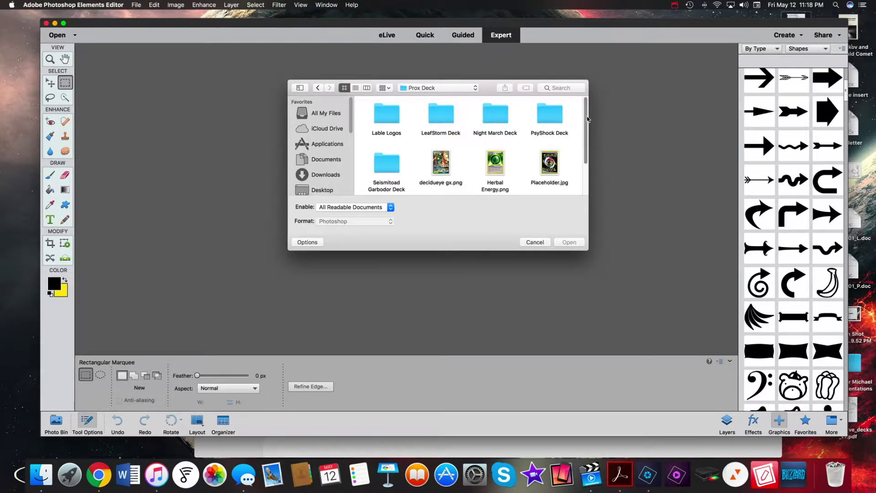
{"action": "scroll", "coordinate": [570, 130], "scroll_direction": "down", "scroll_amount": 3}
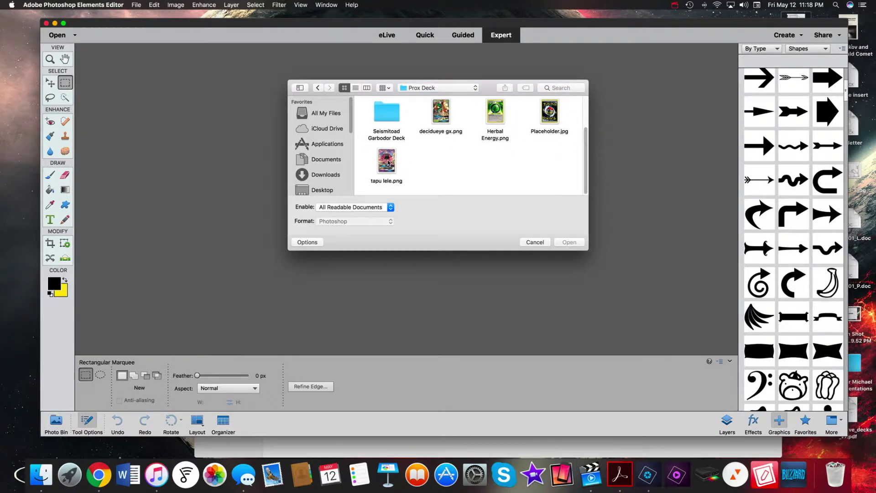
{"action": "left_click", "coordinate": [387, 163]}
{"action": "left_click", "coordinate": [574, 243]}
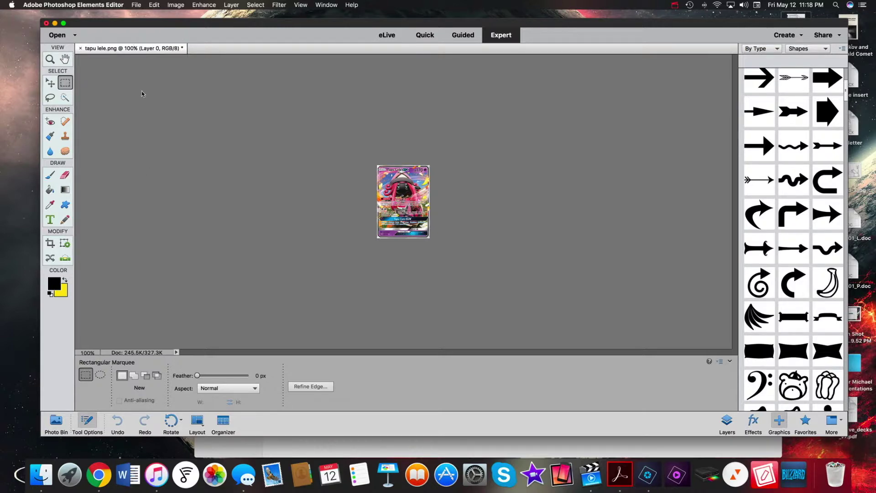
- Start a Picture Package from tapu lele.png and edit the 13x19 (2) 8 x 10 layout
{"action": "left_click", "coordinate": [137, 5]}
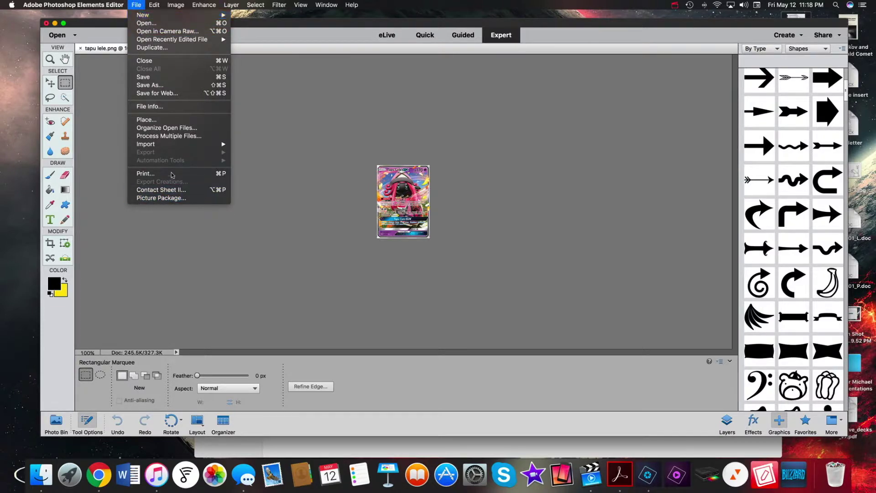
{"action": "left_click", "coordinate": [164, 200]}
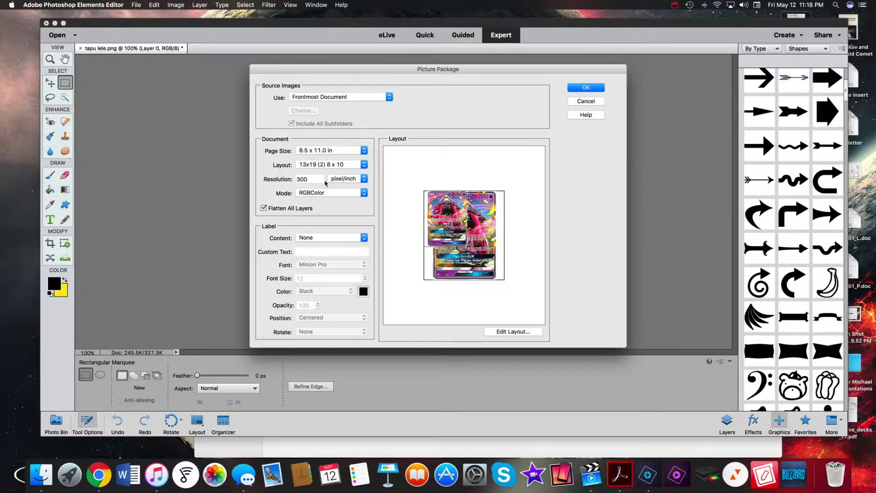
{"action": "left_click", "coordinate": [320, 166]}
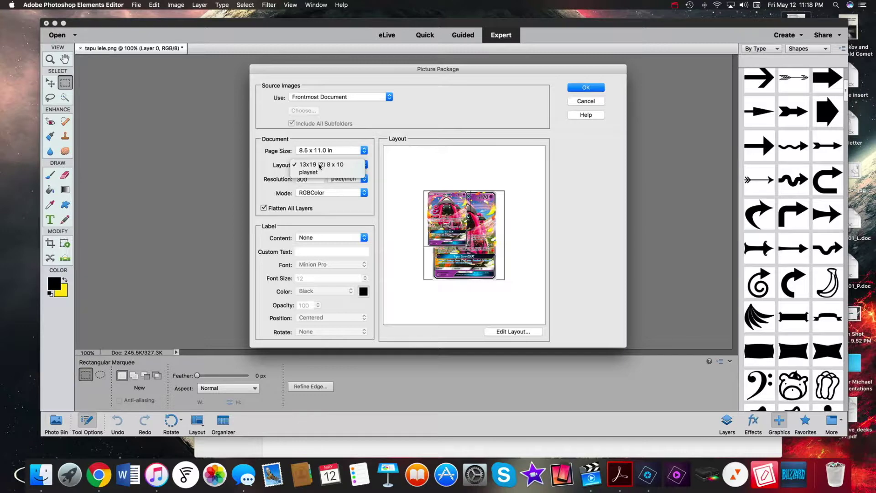
{"action": "left_click", "coordinate": [320, 165]}
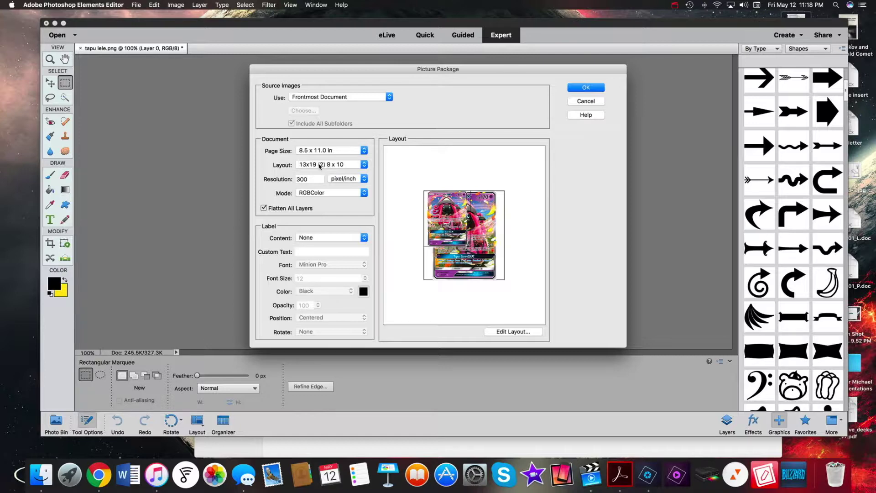
{"action": "left_click", "coordinate": [508, 331]}
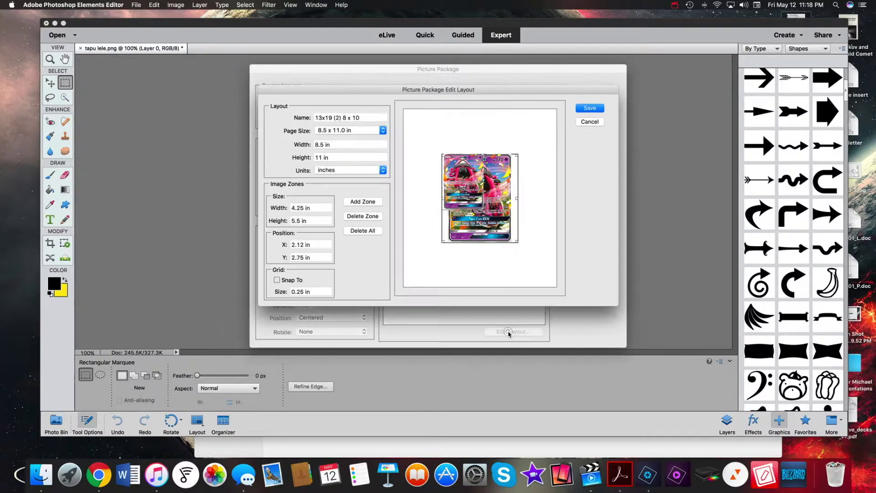
- Keep the 8.5 x 11.0 page, remove all image zones, and add one new zone
{"action": "left_click", "coordinate": [355, 131]}
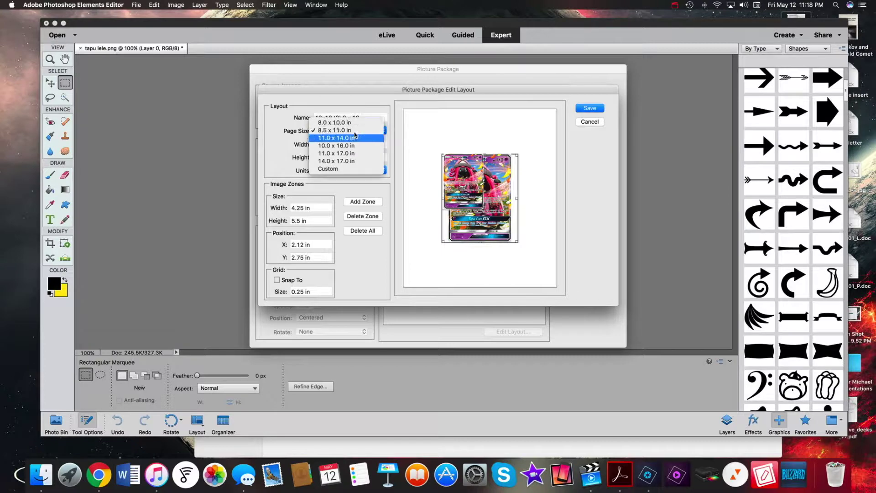
{"action": "left_click", "coordinate": [355, 131]}
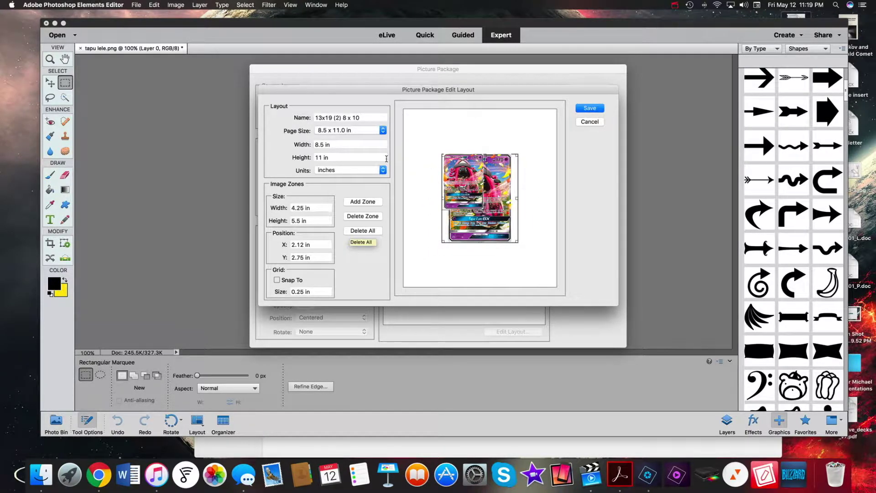
{"action": "left_click", "coordinate": [363, 230]}
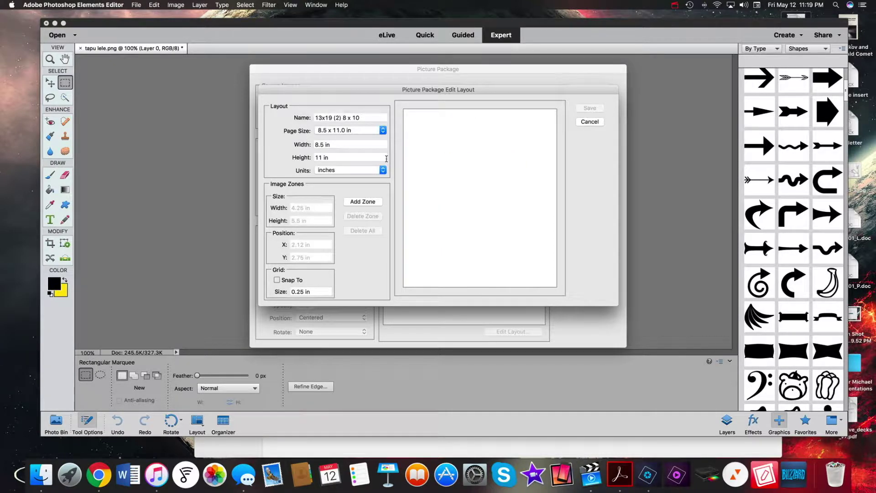
{"action": "left_click", "coordinate": [368, 201]}
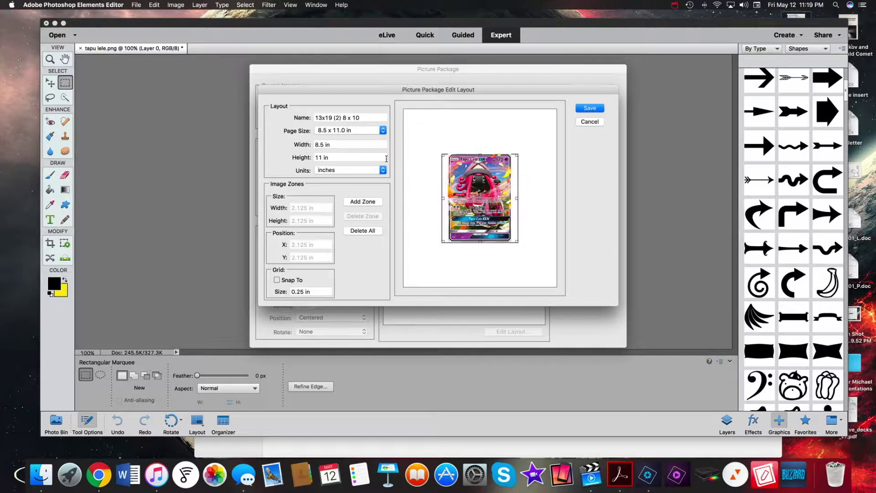
{"action": "left_click", "coordinate": [482, 201]}
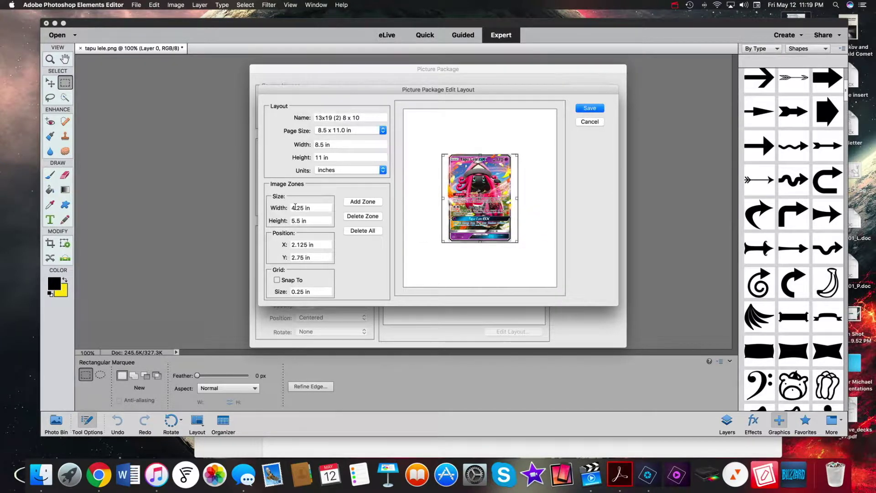
- Set the zone width to 63 mm and replace the existing 13x19 (2) 8 x 10 layout
{"action": "left_click", "coordinate": [318, 209]}
{"action": "left_click_drag", "start_coordinate": [321, 208], "coordinate": [286, 204]}
{"action": "key", "text": "BackSpace"}
{"action": "type", "text": "63 mm"}
{"action": "key", "text": "Return"}
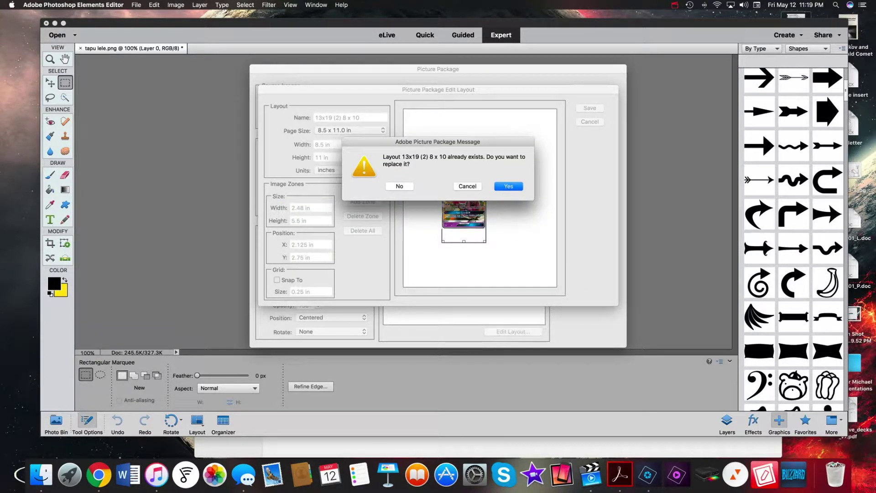
{"action": "left_click", "coordinate": [516, 187]}
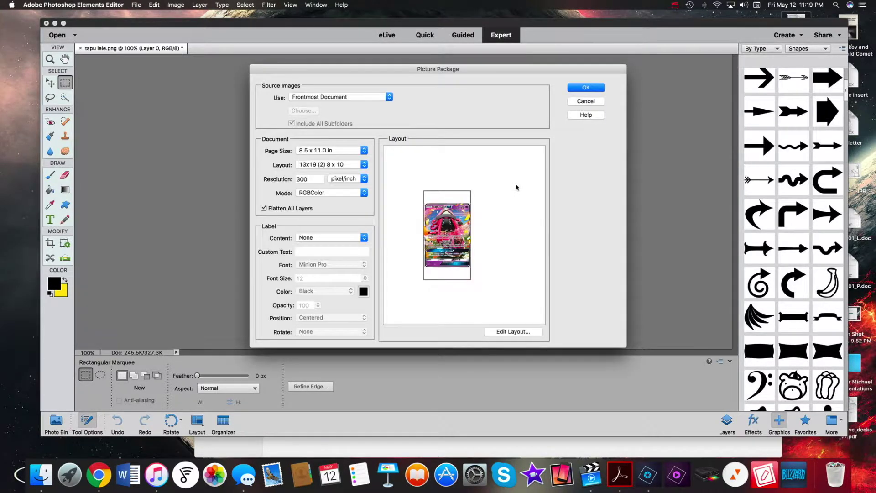
- Reopen the layout editor and set the card zone width to 63 mm
{"action": "left_click", "coordinate": [517, 187]}
{"action": "left_click", "coordinate": [522, 279]}
{"action": "left_click", "coordinate": [521, 279]}
{"action": "left_click", "coordinate": [521, 280]}
{"action": "left_click", "coordinate": [510, 330]}
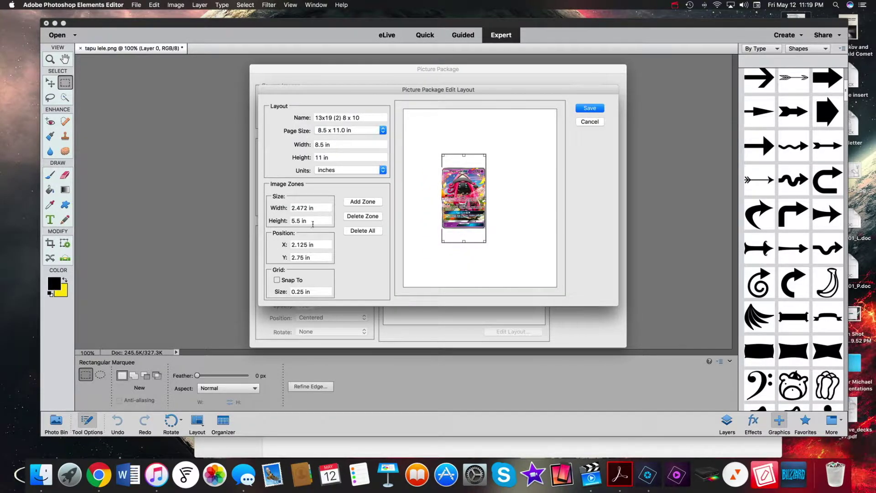
{"action": "left_click", "coordinate": [297, 206]}
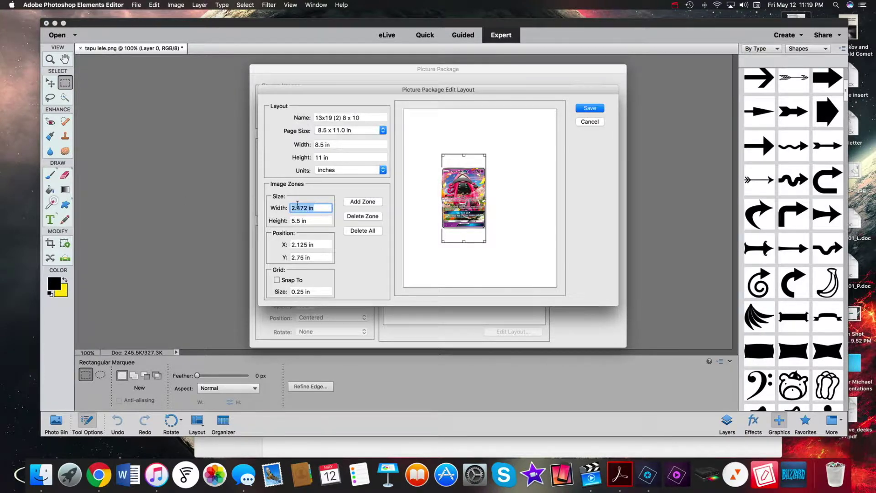
{"action": "type", "text": "63mm"}
{"action": "type", "text": " mm"}
{"action": "left_click", "coordinate": [319, 221]}
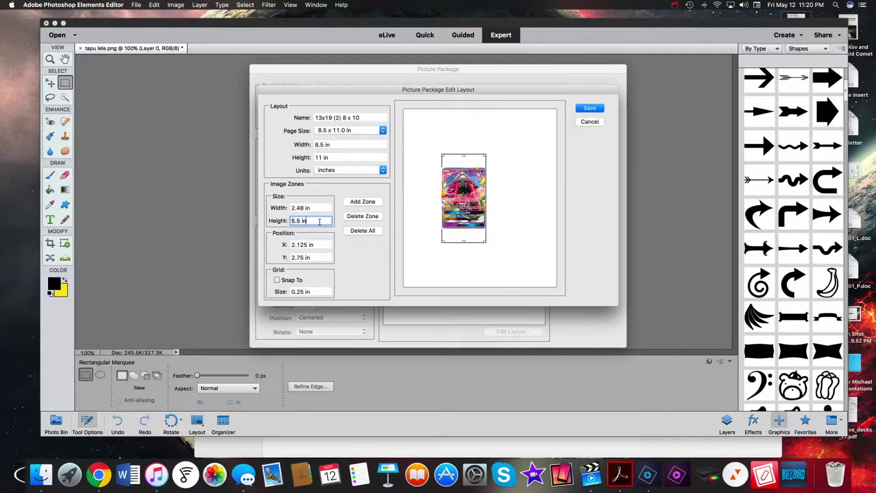
- Set the card zone height to 88 mm
{"action": "key", "text": "super+a"}
{"action": "type", "text": "88 mm"}
{"action": "key", "text": "Left"}
{"action": "key", "text": "Left"}
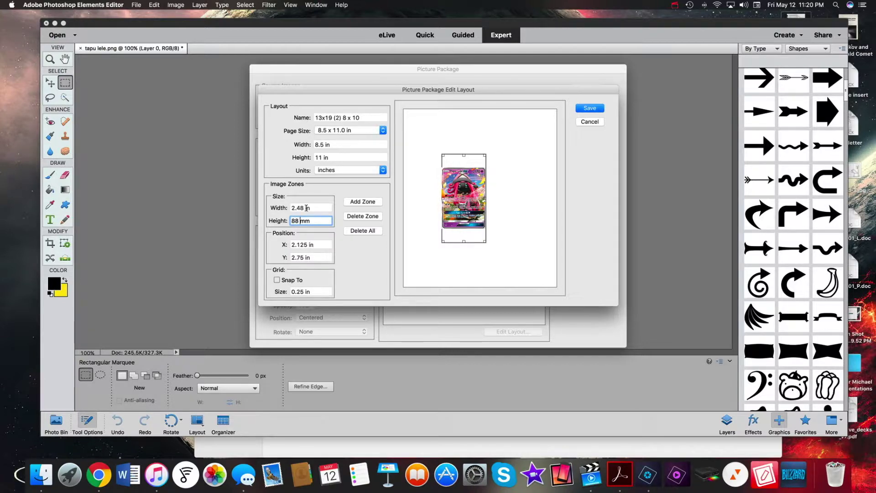
{"action": "left_click", "coordinate": [320, 209]}
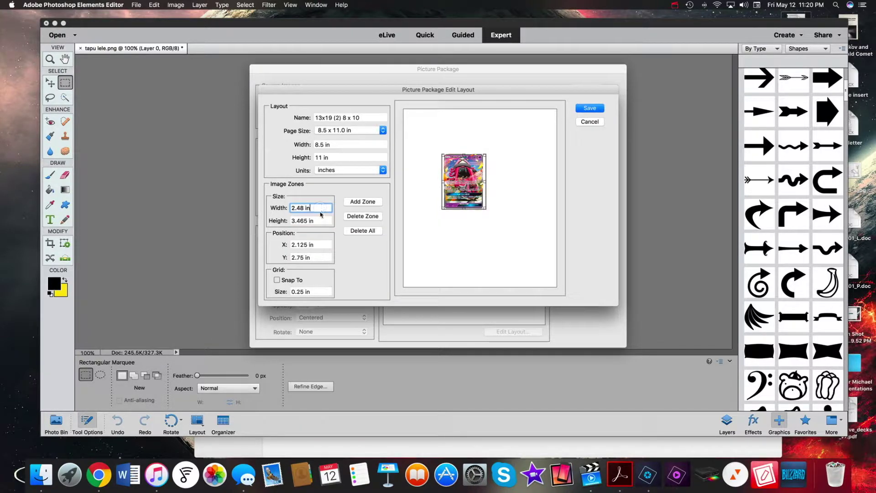
{"action": "left_click", "coordinate": [318, 220]}
{"action": "left_click", "coordinate": [320, 209]}
- Move the card zone to the top-left and duplicate it into several copies across the page
{"action": "left_click_drag", "start_coordinate": [467, 173], "coordinate": [437, 136]}
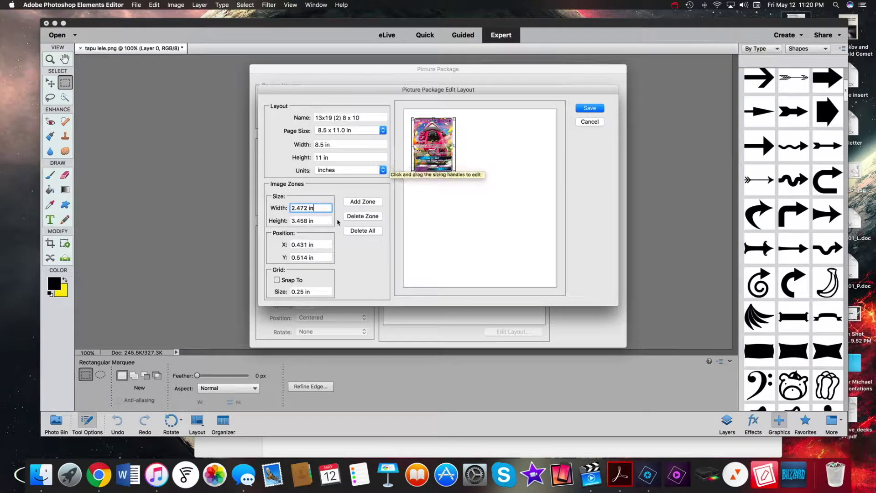
{"action": "right_click", "coordinate": [439, 150]}
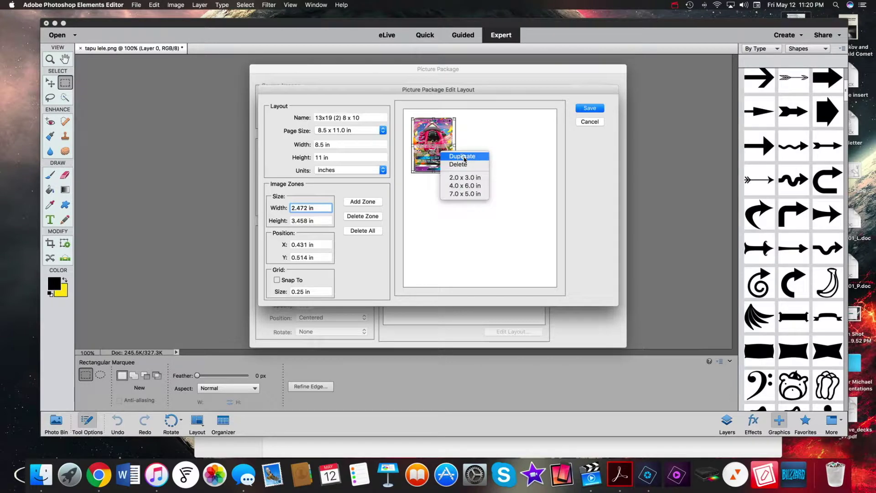
{"action": "left_click", "coordinate": [463, 157]}
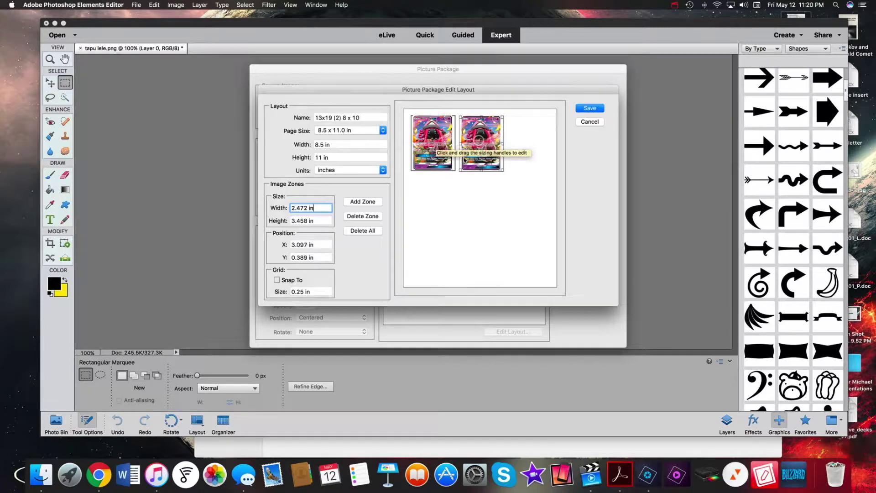
{"action": "right_click", "coordinate": [485, 141]}
{"action": "left_click", "coordinate": [500, 147]}
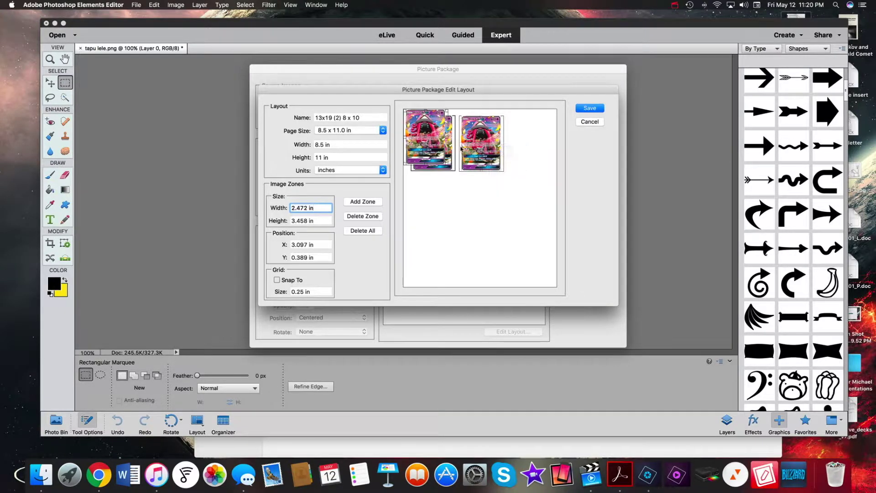
{"action": "left_click_drag", "start_coordinate": [428, 143], "coordinate": [532, 149]}
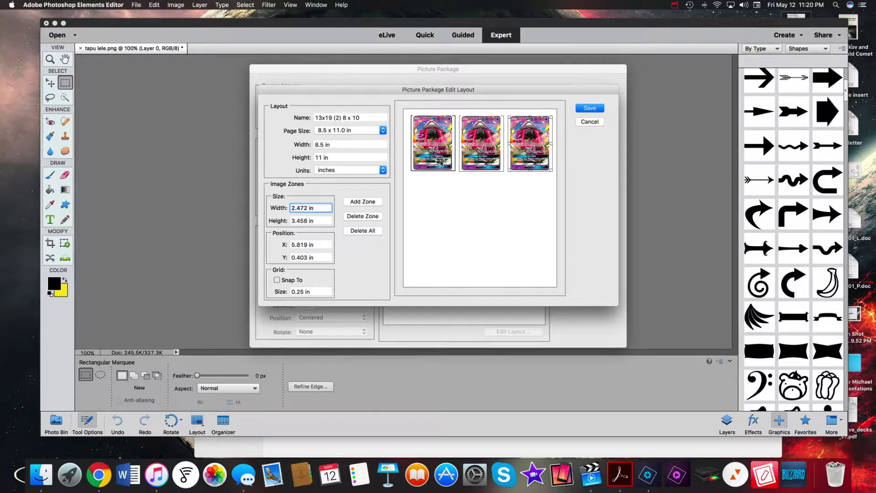
{"action": "right_click", "coordinate": [435, 143]}
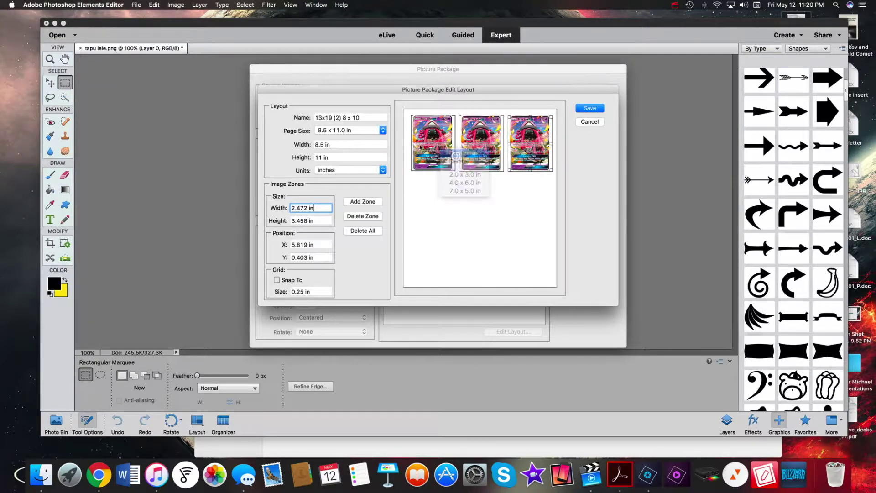
{"action": "left_click", "coordinate": [458, 153]}
{"action": "left_click_drag", "start_coordinate": [418, 146], "coordinate": [432, 252]}
{"action": "left_click_drag", "start_coordinate": [529, 146], "coordinate": [510, 242]}
{"action": "mouse_move", "coordinate": [481, 146]}
{"action": "left_mouse_down"}
{"action": "mouse_move", "coordinate": [519, 148]}
{"action": "mouse_move", "coordinate": [478, 145]}
{"action": "left_mouse_up"}
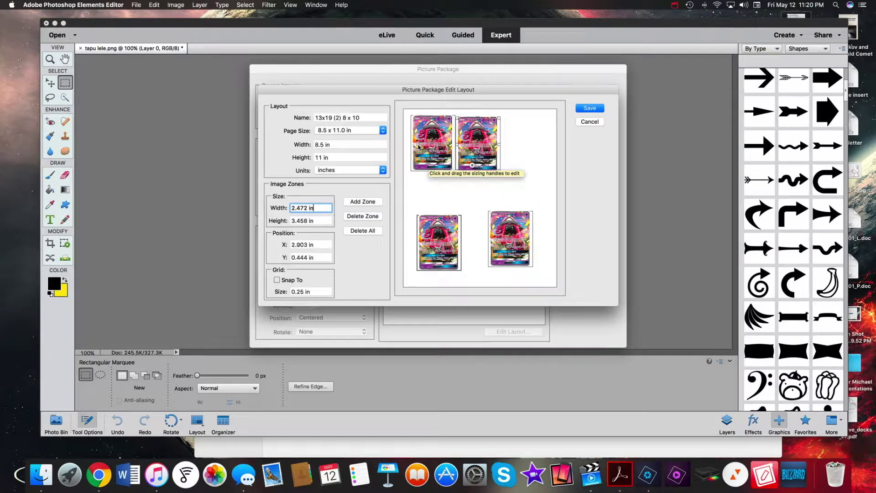
- Arrange the card zones into two rows, adding one more copy and deleting an extra zone
{"action": "left_click", "coordinate": [510, 238]}
{"action": "left_click_drag", "start_coordinate": [510, 239], "coordinate": [448, 148]}
{"action": "left_click_drag", "start_coordinate": [445, 240], "coordinate": [437, 253]}
{"action": "right_click", "coordinate": [437, 254]}
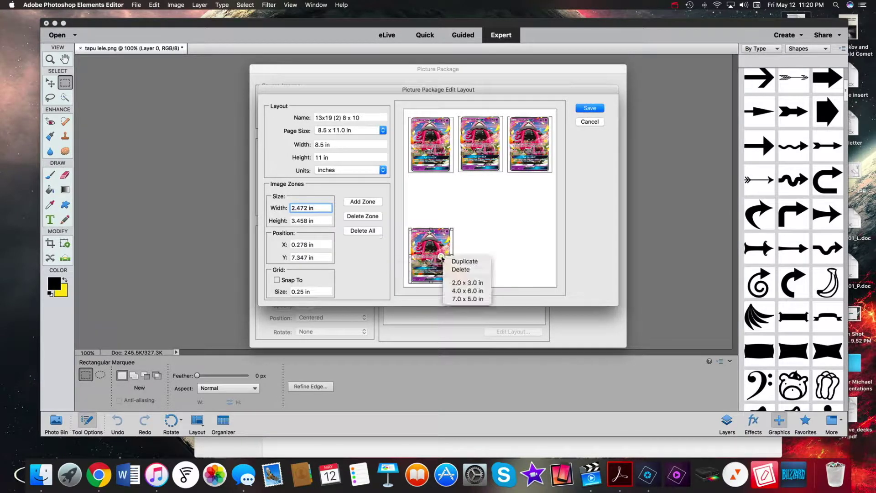
{"action": "left_click", "coordinate": [460, 260]}
{"action": "left_click_drag", "start_coordinate": [425, 137], "coordinate": [421, 215]}
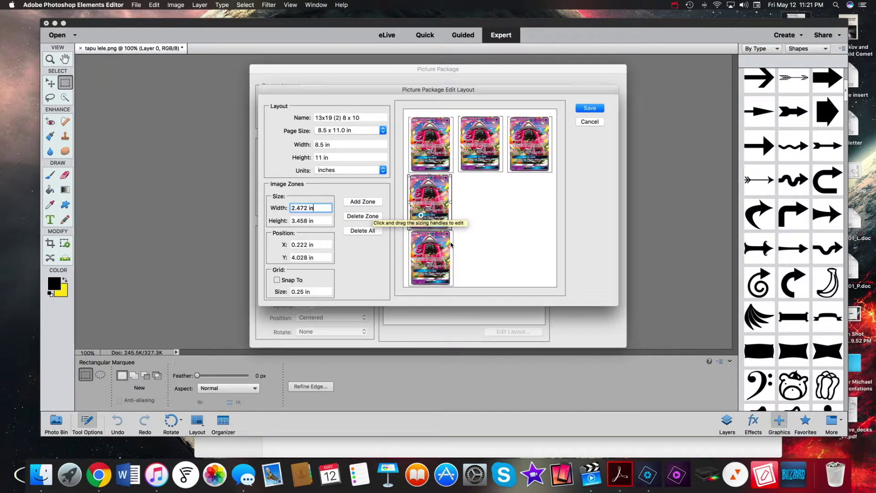
{"action": "left_click_drag", "start_coordinate": [423, 126], "coordinate": [422, 123]}
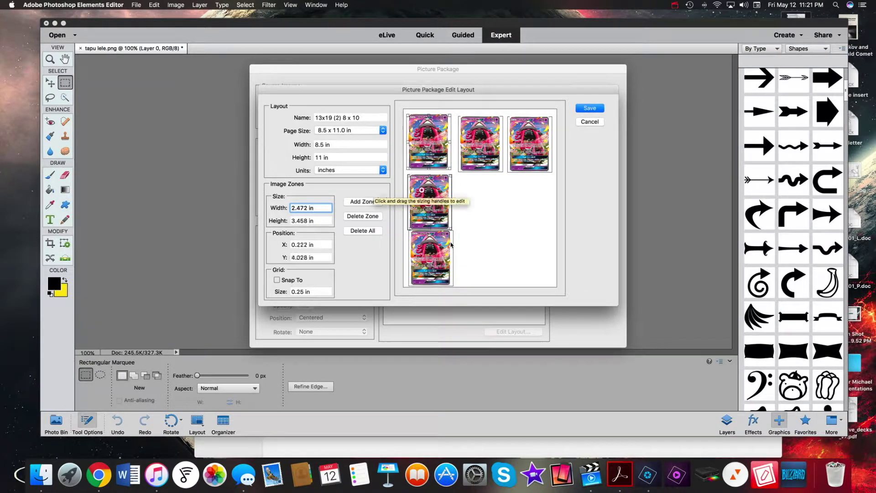
{"action": "left_click_drag", "start_coordinate": [422, 190], "coordinate": [422, 187]}
{"action": "left_click", "coordinate": [429, 254]}
{"action": "left_click_drag", "start_coordinate": [428, 254], "coordinate": [428, 253]}
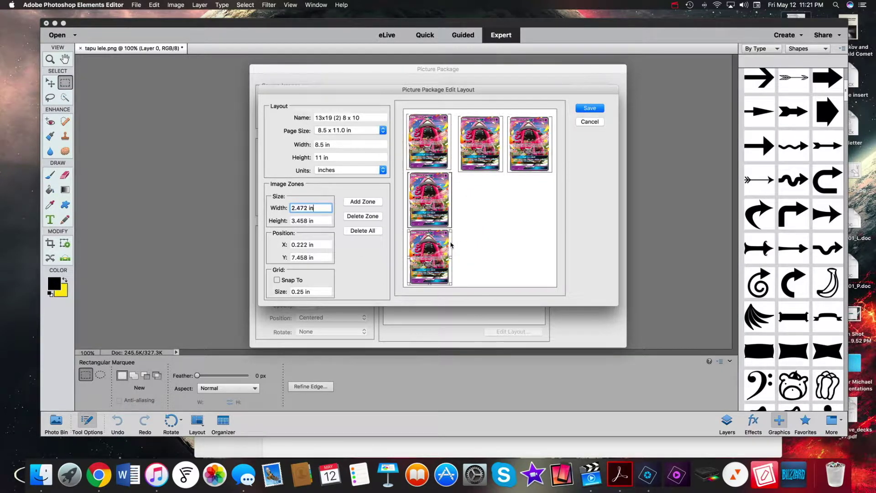
{"action": "left_click_drag", "start_coordinate": [433, 191], "coordinate": [484, 248]}
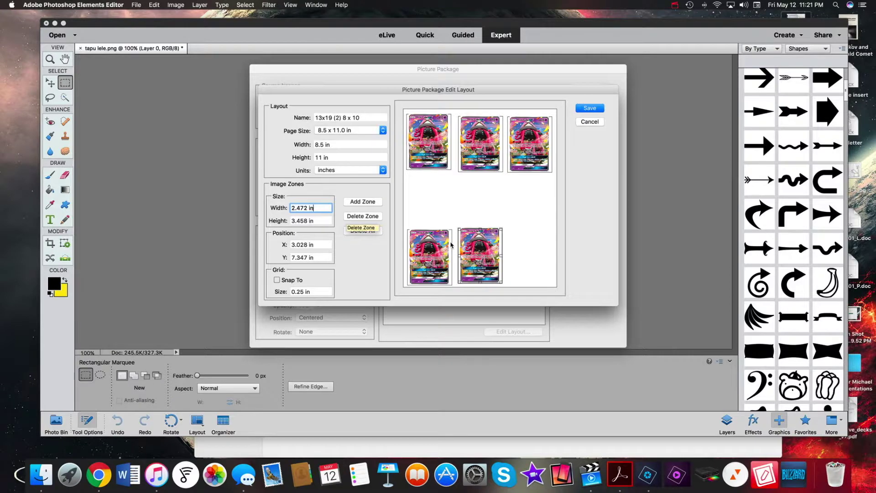
{"action": "left_click", "coordinate": [375, 217]}
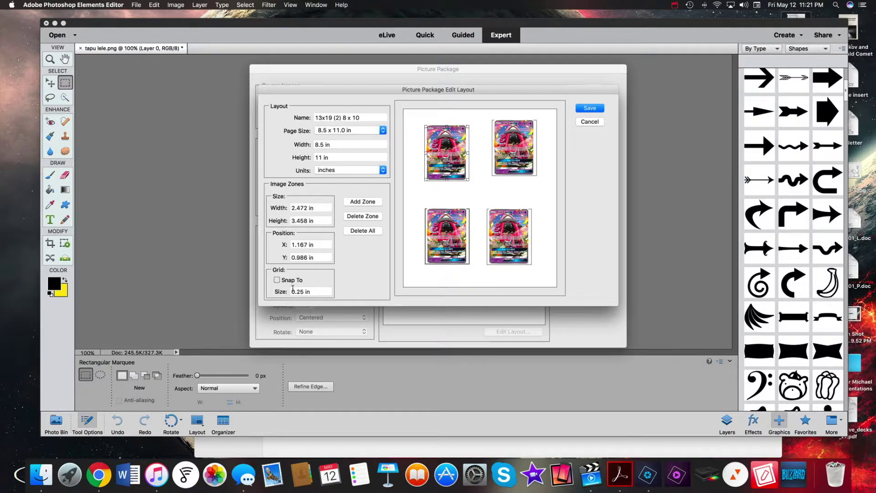
- Snap the top-left, top-right and bottom card zones onto the grid, then turn snapping off
{"action": "left_click", "coordinate": [276, 279]}
{"action": "left_click_drag", "start_coordinate": [442, 139], "coordinate": [442, 143]}
{"action": "left_click_drag", "start_coordinate": [520, 139], "coordinate": [521, 148]}
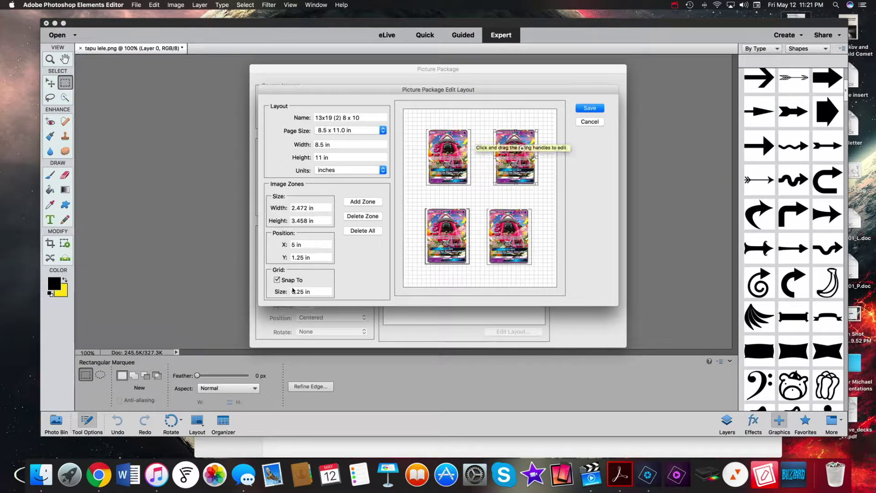
{"action": "left_click_drag", "start_coordinate": [455, 214], "coordinate": [508, 224]}
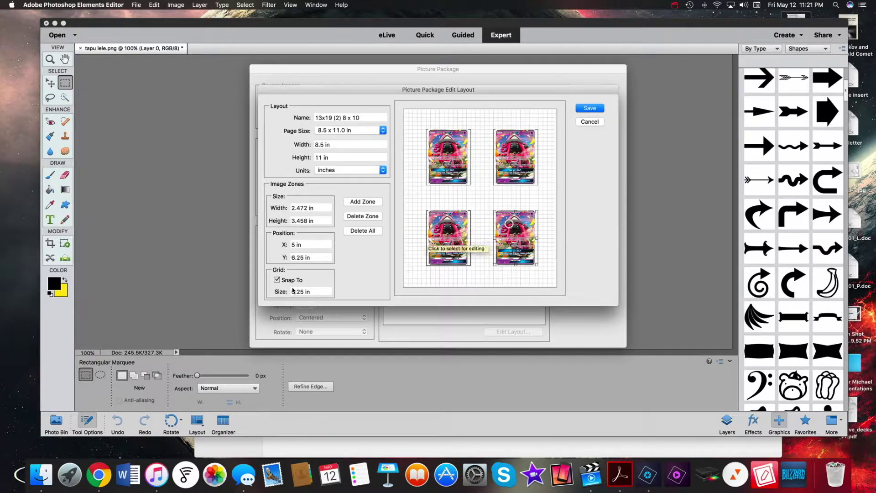
{"action": "left_click", "coordinate": [277, 279]}
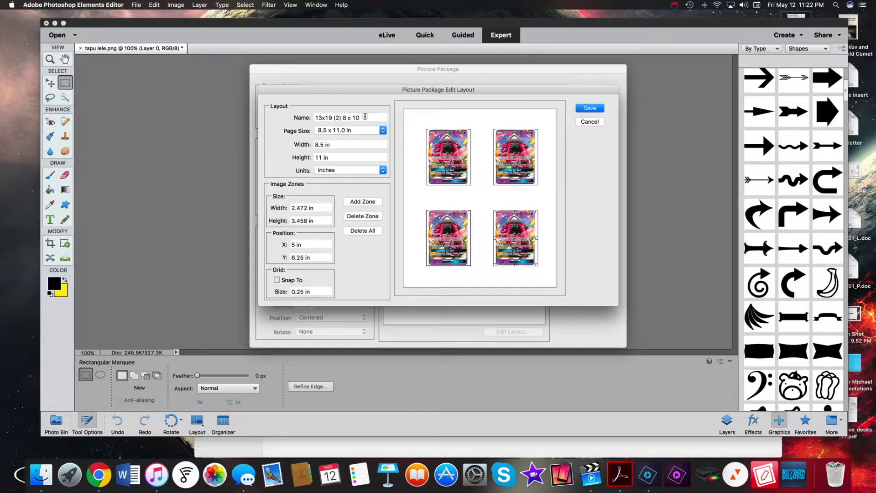
- Keep the 8.5 x 11.0 page and cancel layout editing without saving the 13x19 (2) 8 x 10 changes
{"action": "left_click_drag", "start_coordinate": [365, 117], "coordinate": [267, 116]}
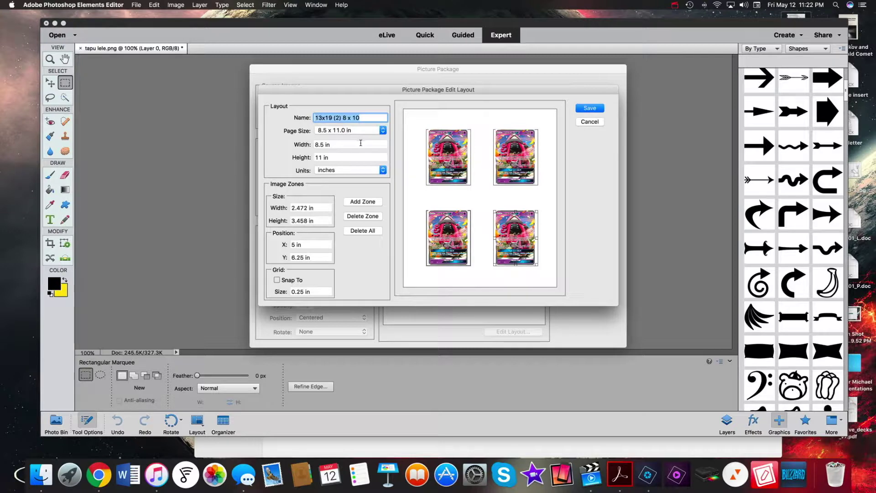
{"action": "left_click", "coordinate": [368, 130]}
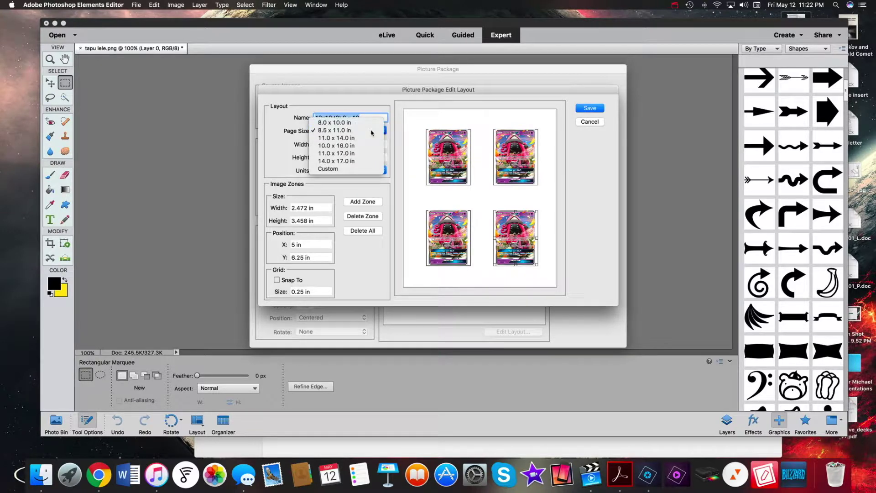
{"action": "left_click", "coordinate": [372, 131]}
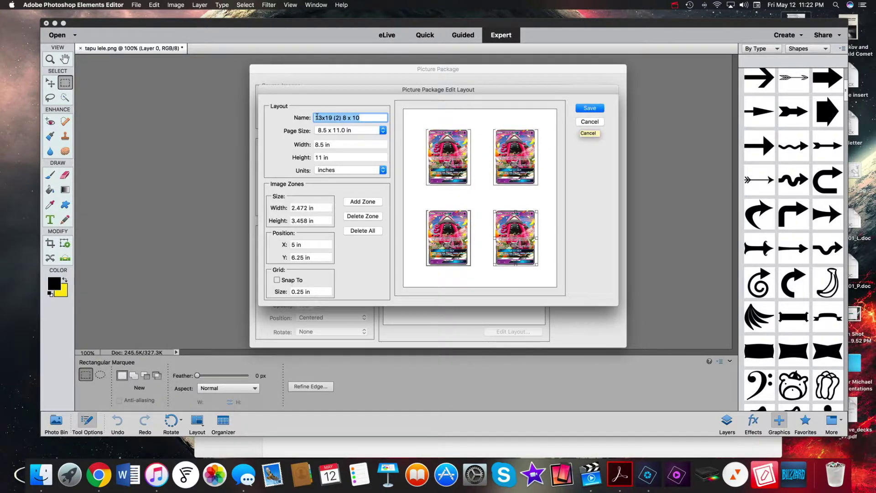
{"action": "left_click", "coordinate": [589, 122]}
{"action": "left_click", "coordinate": [409, 186]}
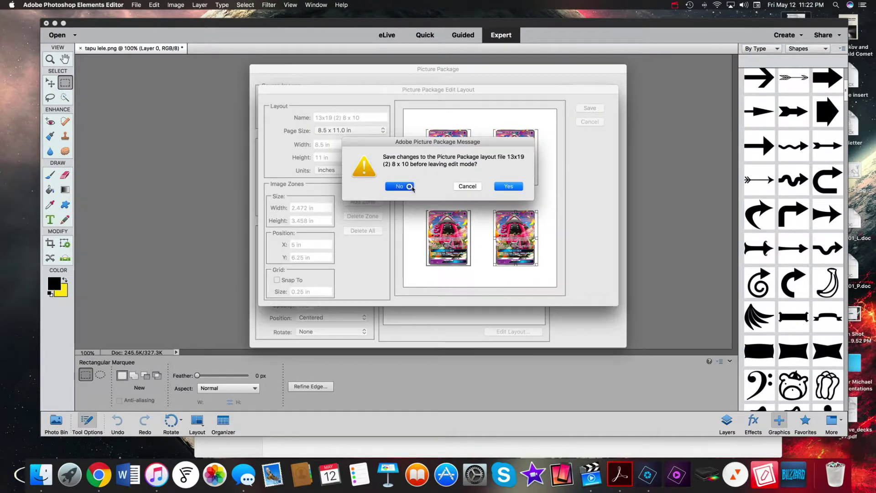
{"action": "left_click", "coordinate": [340, 165]}
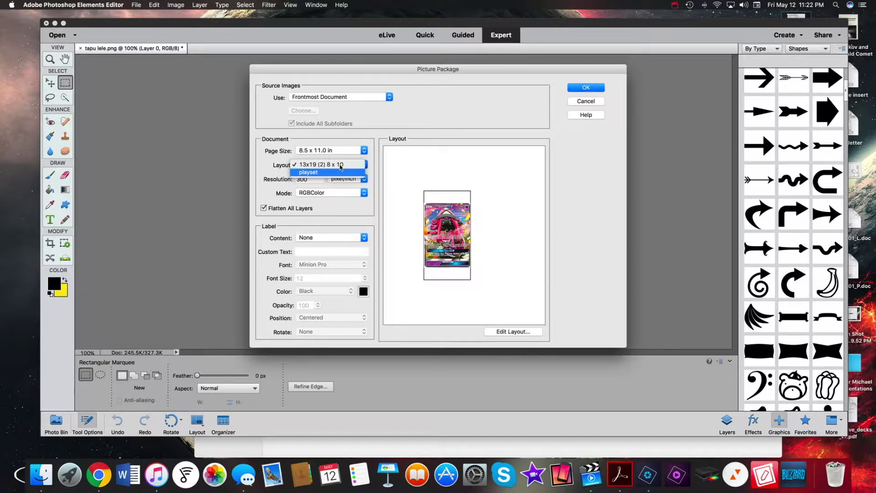
- Restart Picture Package with the playset layout and generate the four-card Tapu Lele-GX page
{"action": "left_click", "coordinate": [340, 172]}
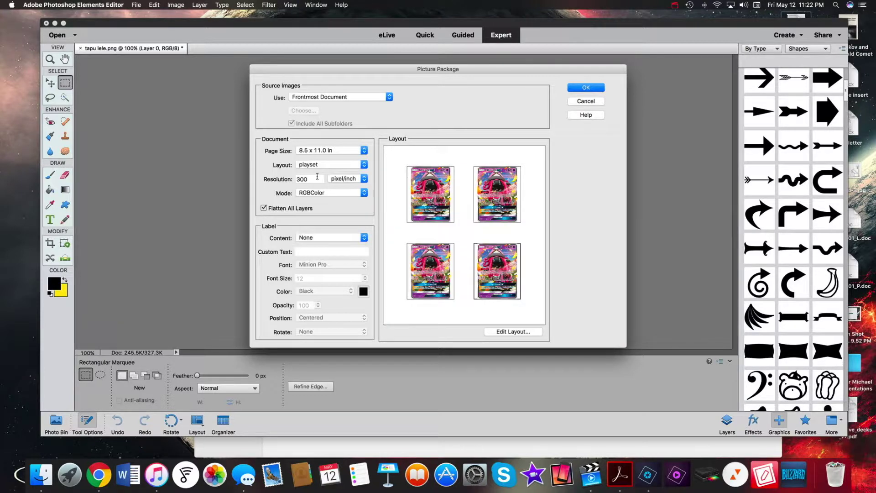
{"action": "left_click", "coordinate": [586, 101]}
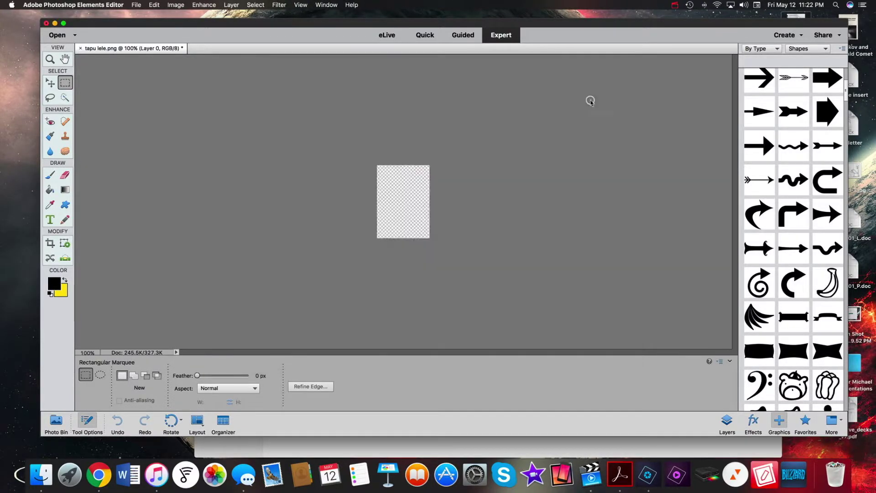
{"action": "left_click", "coordinate": [140, 5]}
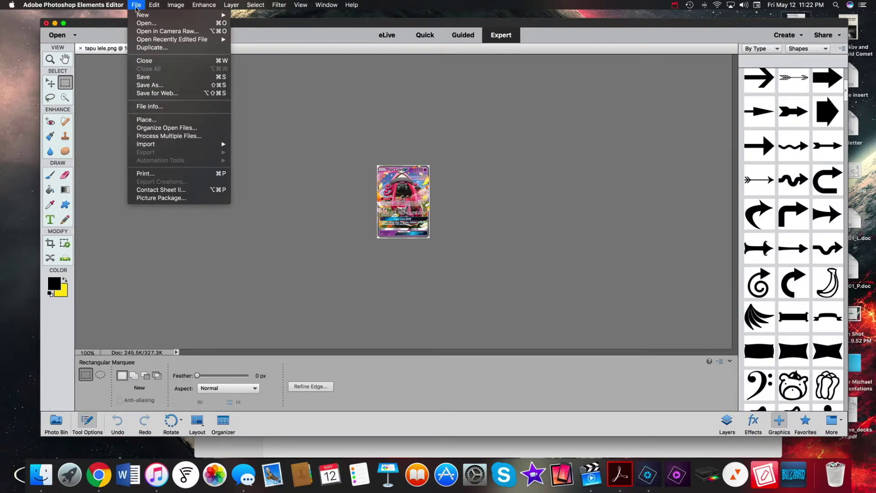
{"action": "left_click", "coordinate": [165, 199]}
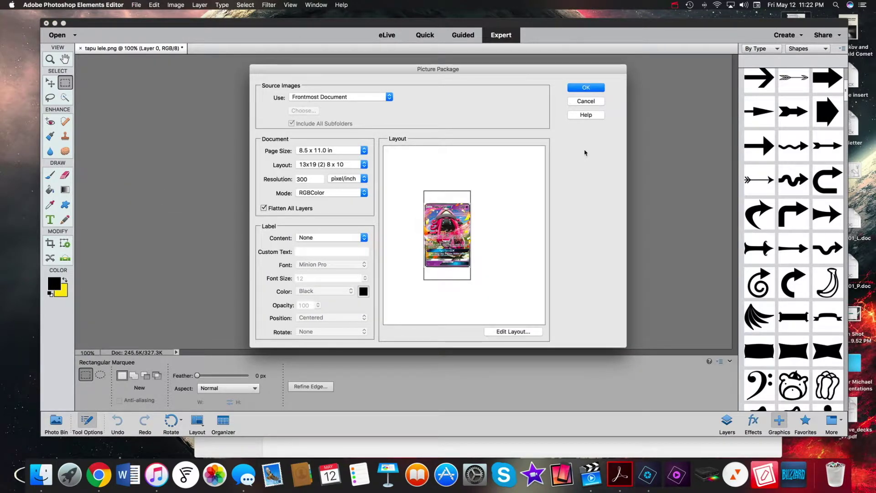
{"action": "left_click", "coordinate": [339, 165]}
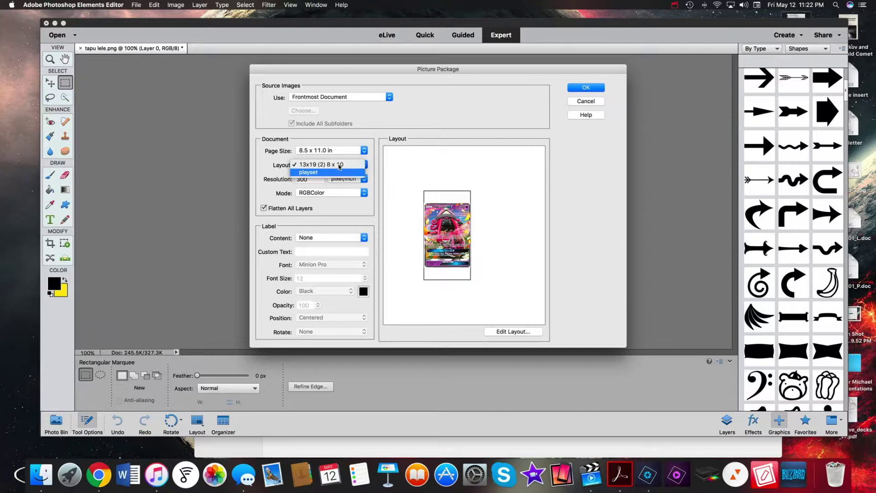
{"action": "left_click", "coordinate": [319, 172]}
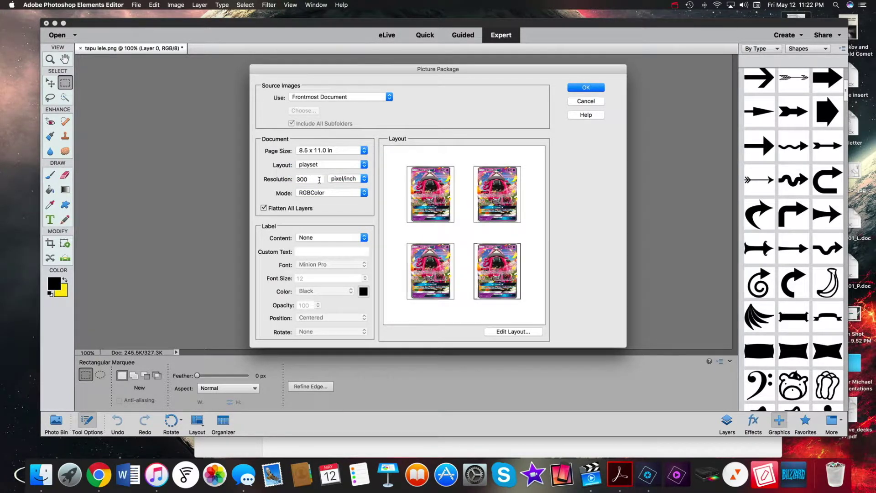
{"action": "left_click", "coordinate": [589, 87]}
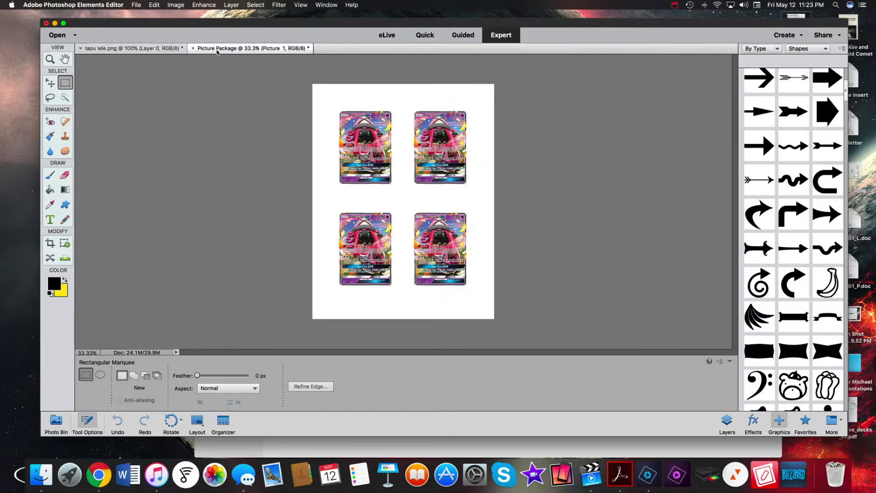
- Close the single tapu lele.png image and open the print preview for the four-card page
{"action": "left_click", "coordinate": [160, 48]}
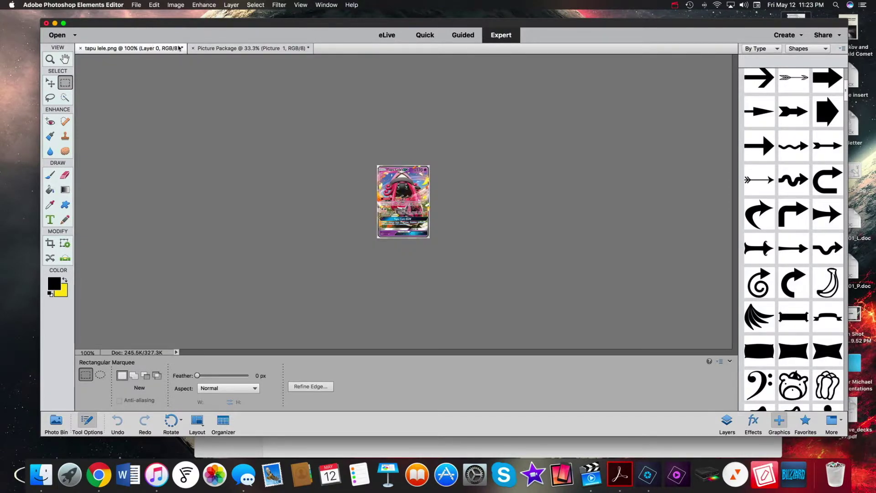
{"action": "left_click", "coordinate": [81, 48]}
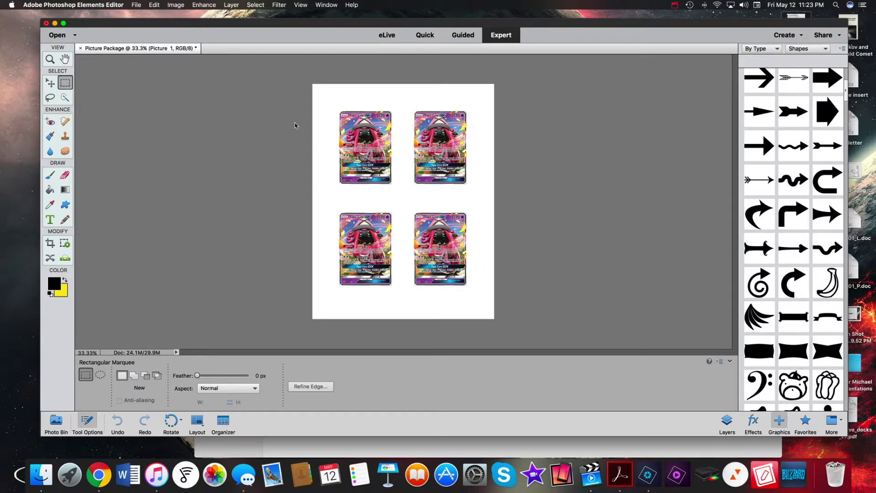
{"action": "left_click", "coordinate": [136, 5]}
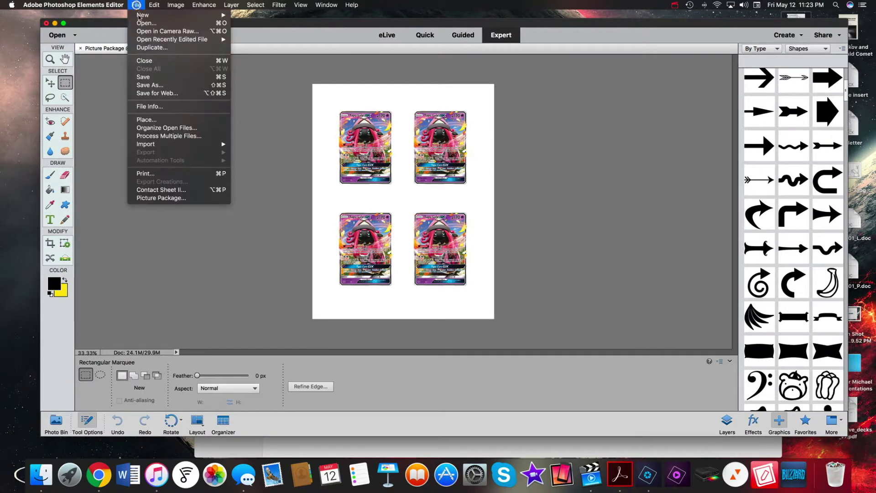
{"action": "left_click", "coordinate": [164, 174]}
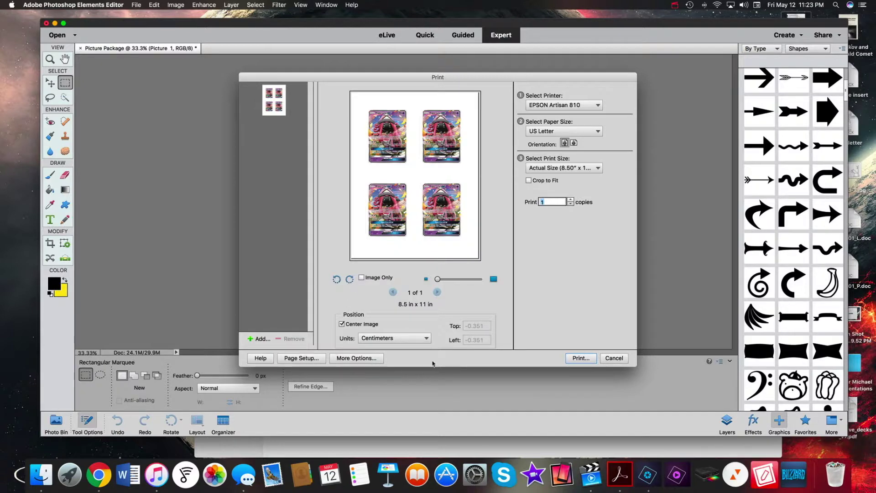
- Check More Options and Page Setup, then cancel the print preview without printing
{"action": "left_click", "coordinate": [359, 360]}
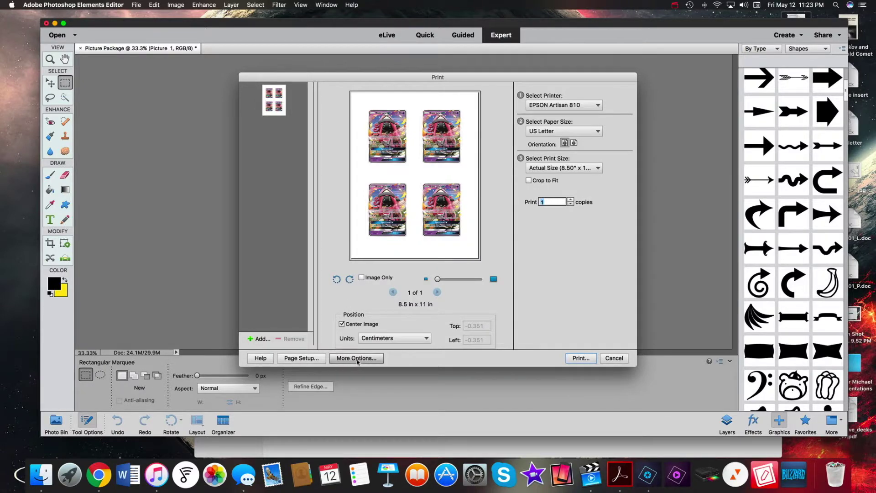
{"action": "left_click", "coordinate": [554, 291]}
{"action": "left_click", "coordinate": [324, 359]}
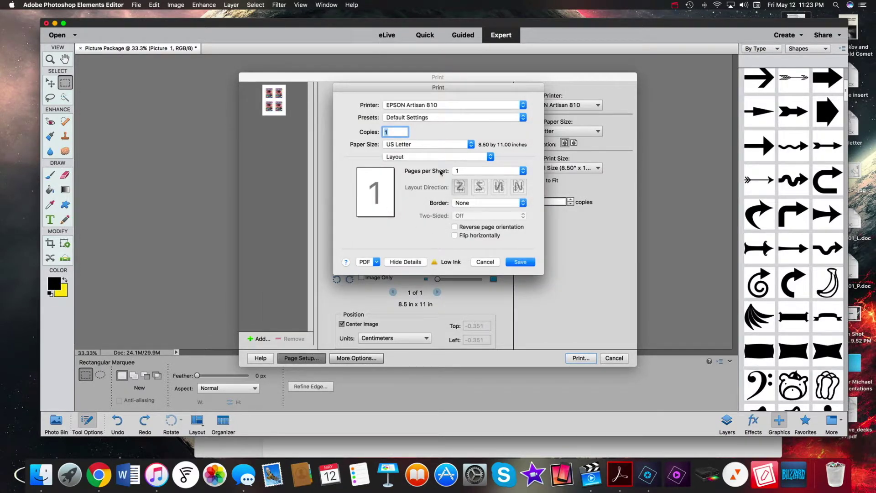
{"action": "left_click", "coordinate": [485, 262]}
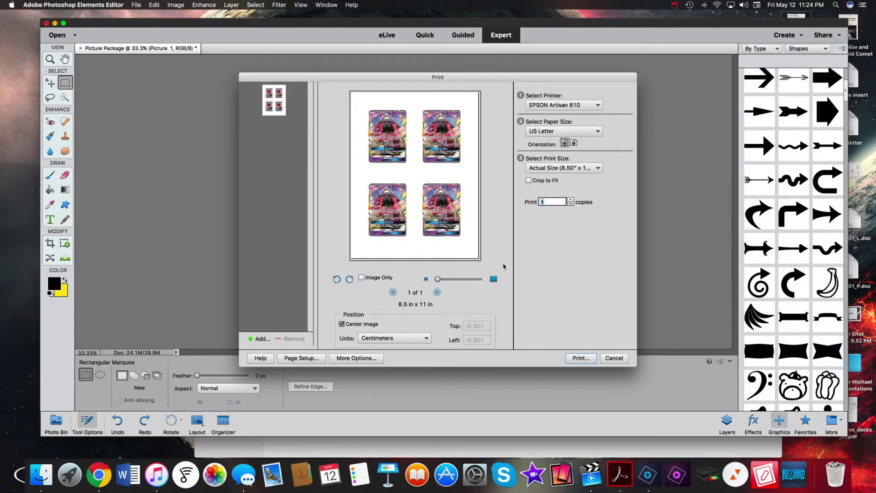
{"action": "left_click", "coordinate": [614, 358]}
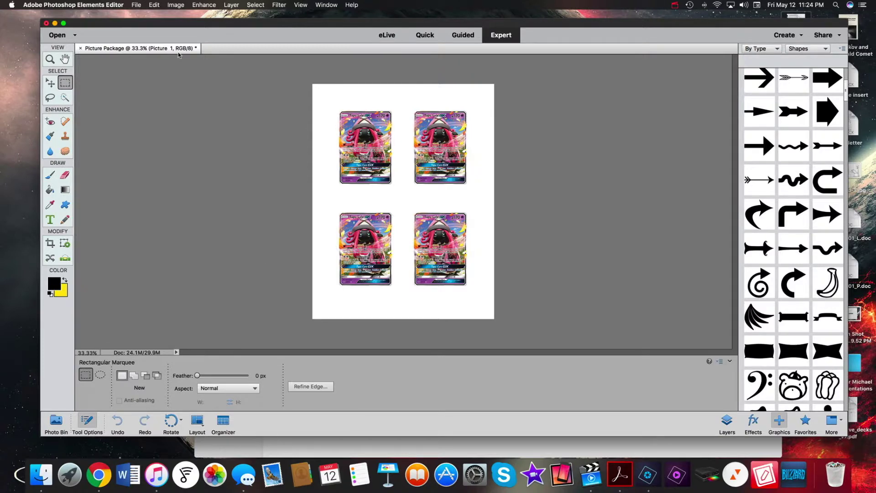
{"action": "left_click", "coordinate": [177, 5]}
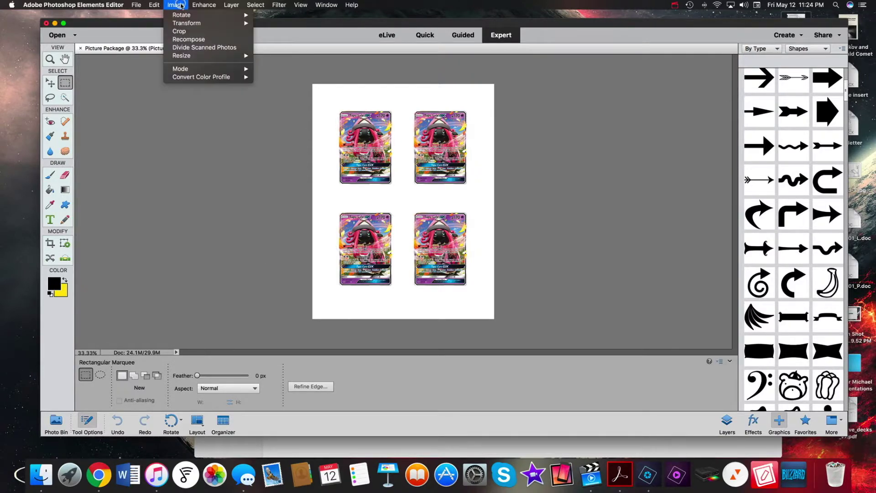
{"action": "mouse_move", "coordinate": [194, 69]}
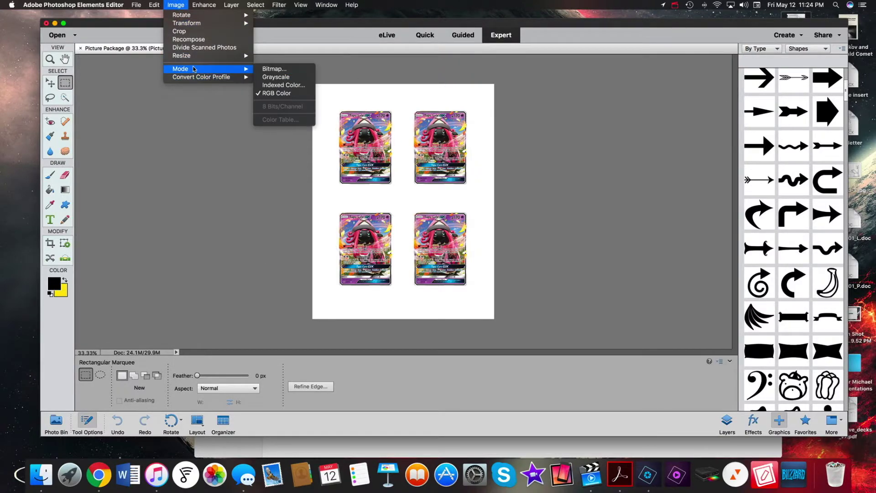
{"action": "left_click", "coordinate": [288, 78]}
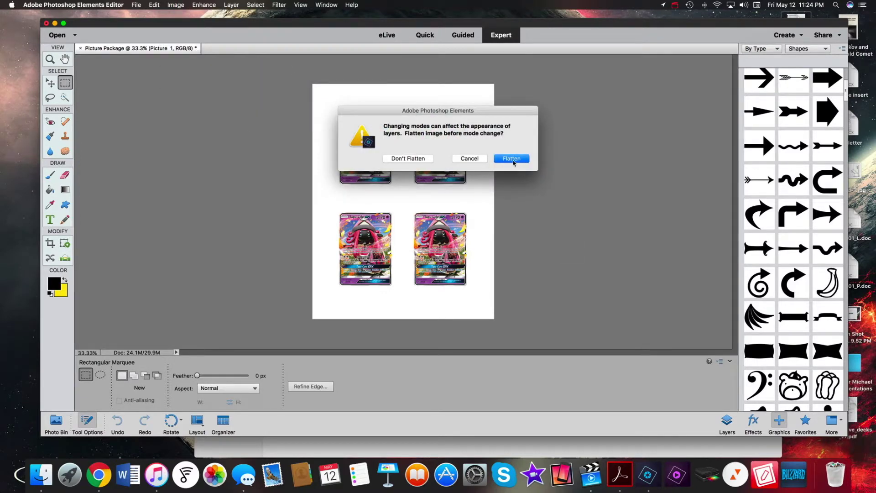
{"action": "left_click", "coordinate": [512, 159]}
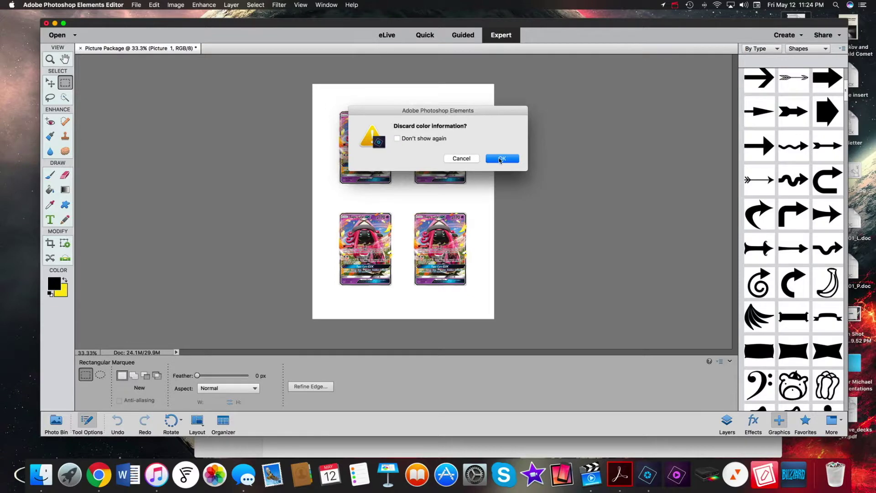
{"action": "left_click", "coordinate": [498, 158]}
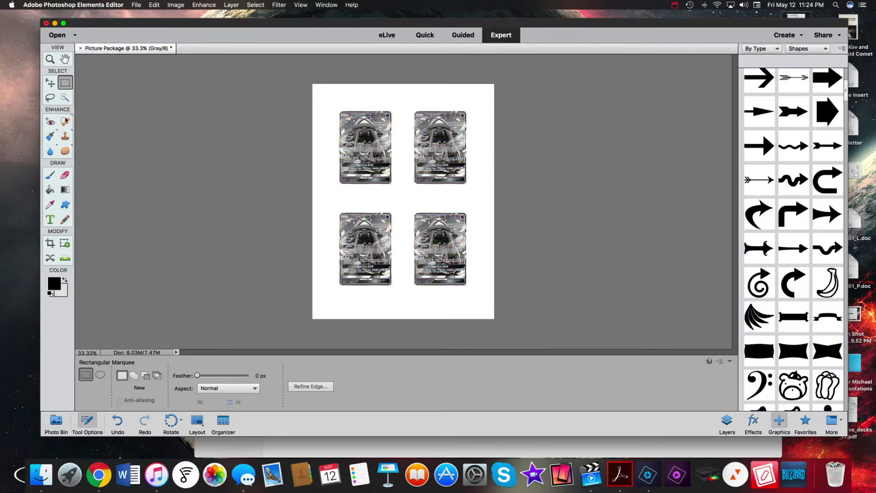
{"action": "left_click", "coordinate": [50, 58]}
{"action": "left_click", "coordinate": [301, 141]}
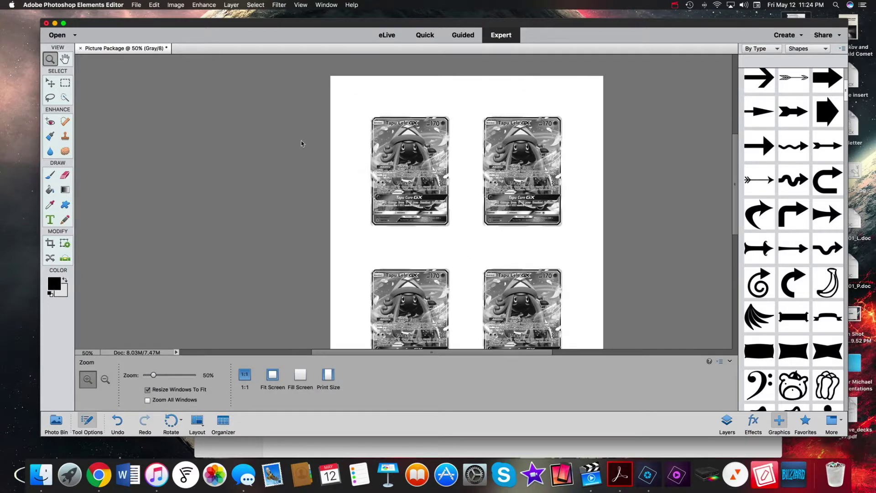
{"action": "left_click", "coordinate": [301, 140]}
{"action": "right_click", "coordinate": [424, 178]}
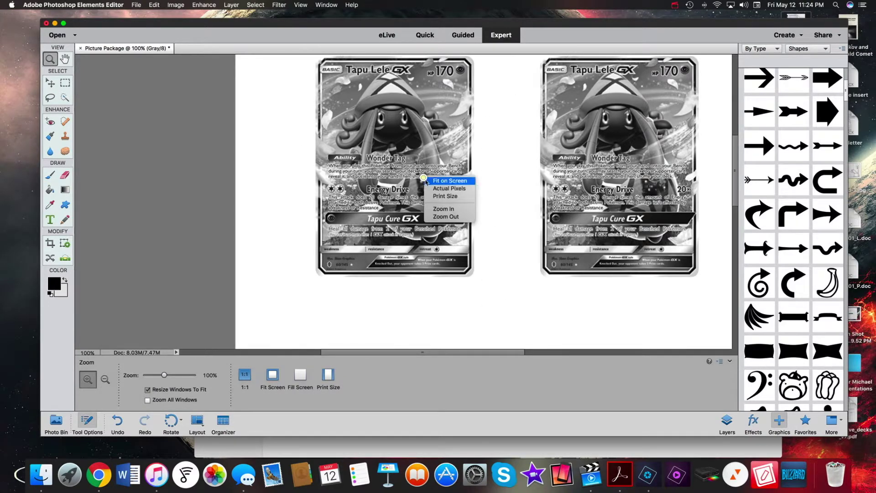
{"action": "left_click", "coordinate": [449, 180]}
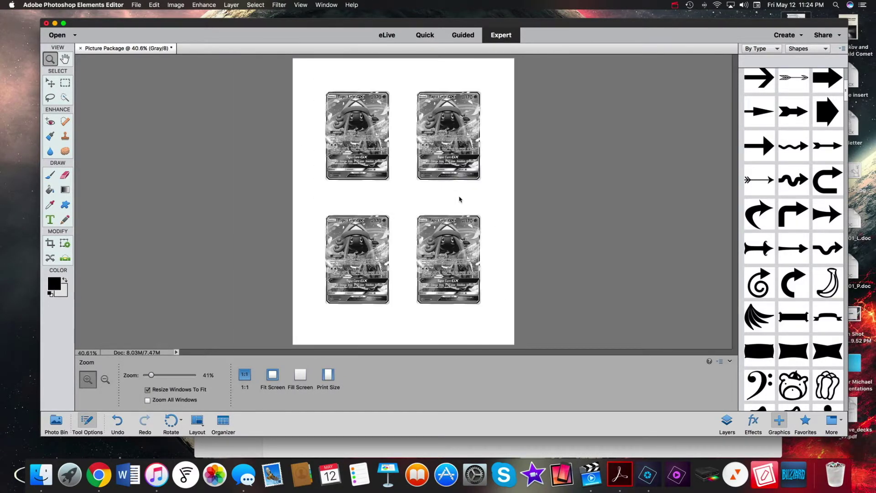
{"action": "left_click", "coordinate": [153, 6]}
{"action": "left_click", "coordinate": [153, 14]}
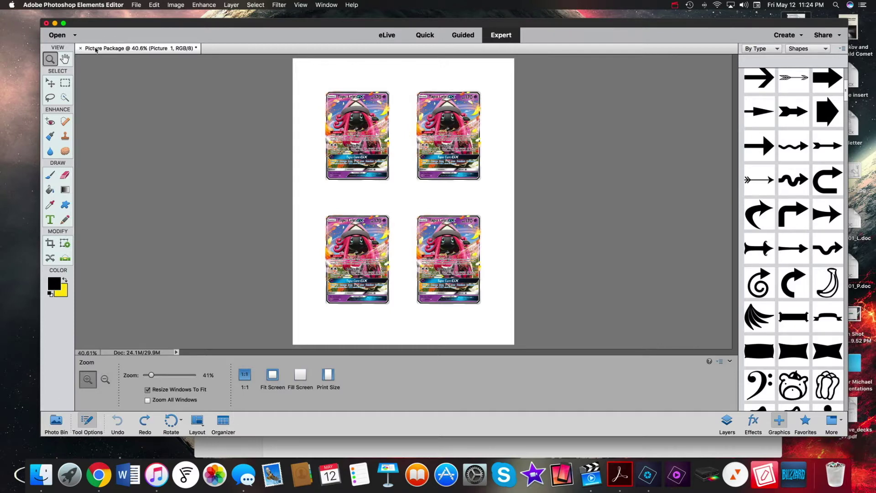
- Discard the Tapu Lele page without saving and open decidueye gx.png
{"action": "left_click", "coordinate": [80, 49]}
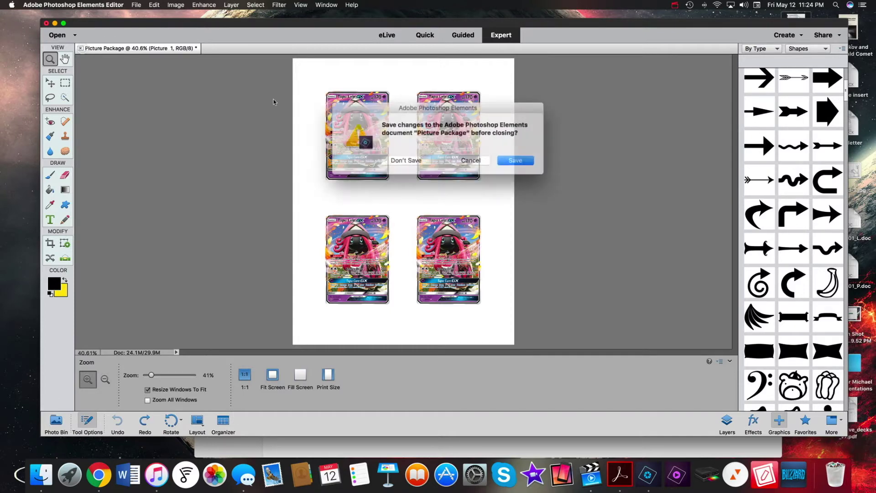
{"action": "left_click", "coordinate": [418, 159]}
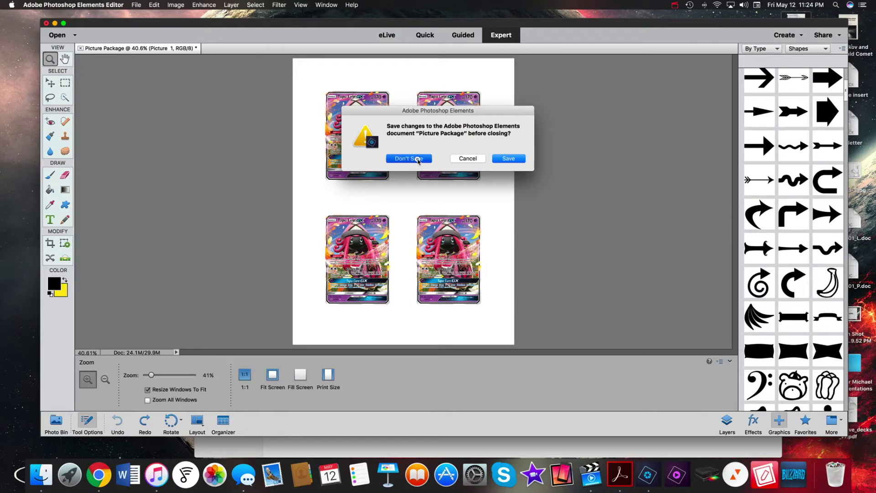
{"action": "left_click", "coordinate": [136, 6]}
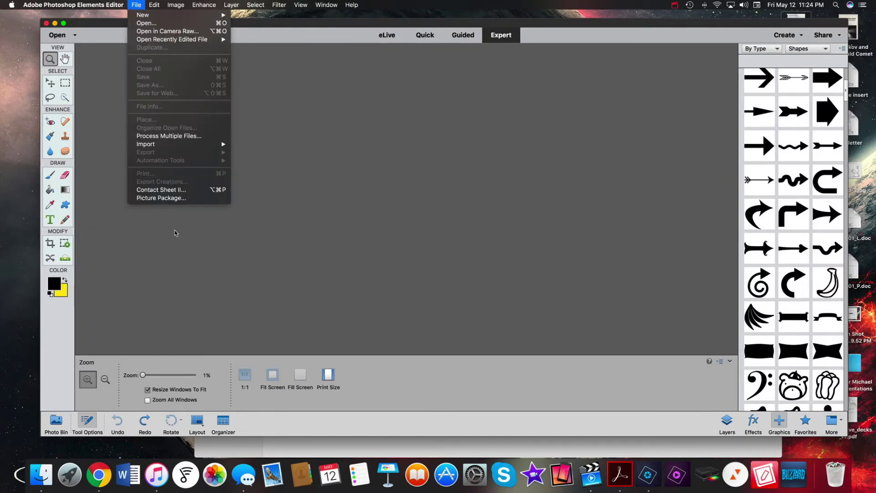
{"action": "left_click", "coordinate": [154, 24]}
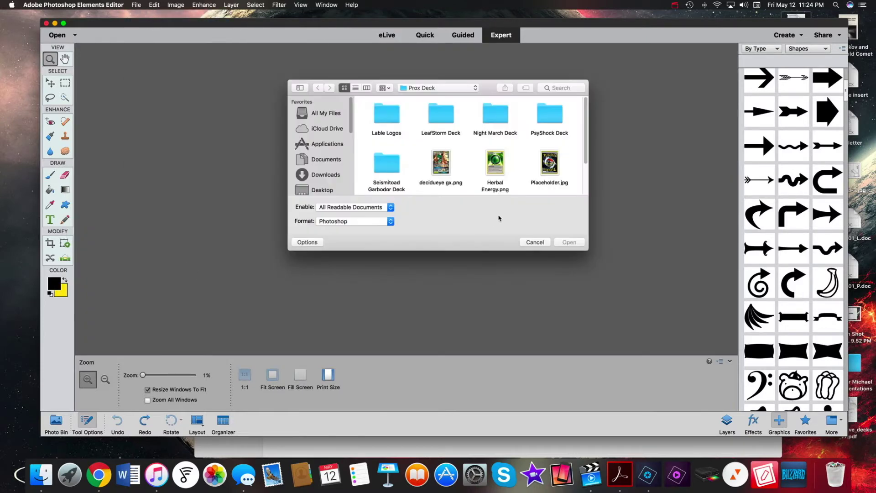
{"action": "left_click", "coordinate": [443, 163]}
{"action": "double_click", "coordinate": [443, 164]}
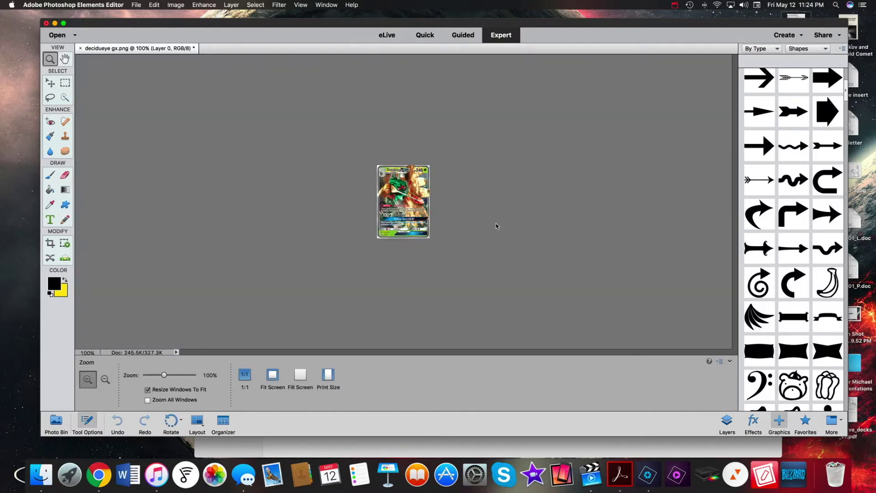
- Build a Picture Package from the Decidueye card using the playset layout, then close the source image
{"action": "left_click", "coordinate": [136, 5]}
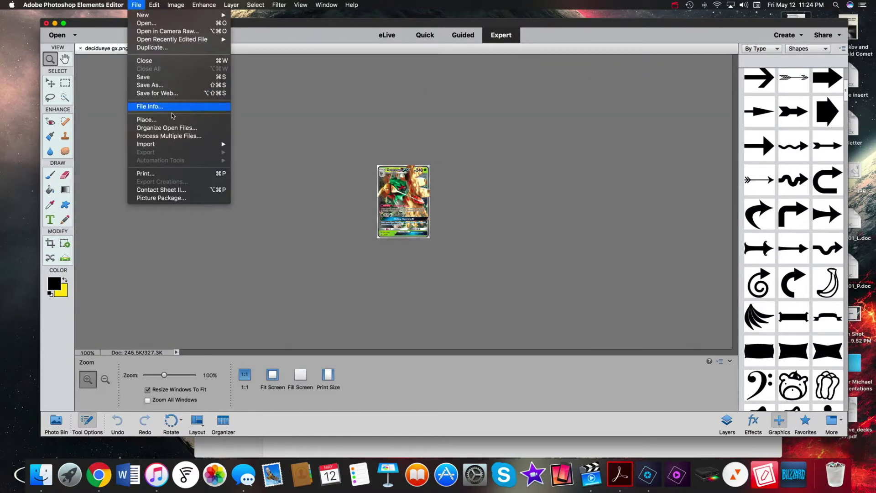
{"action": "left_click", "coordinate": [176, 197]}
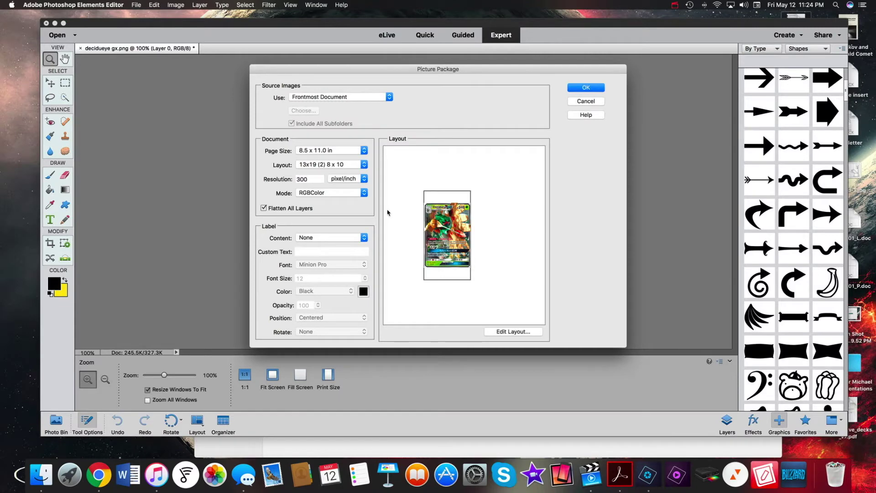
{"action": "left_click", "coordinate": [330, 164]}
{"action": "left_click", "coordinate": [336, 171]}
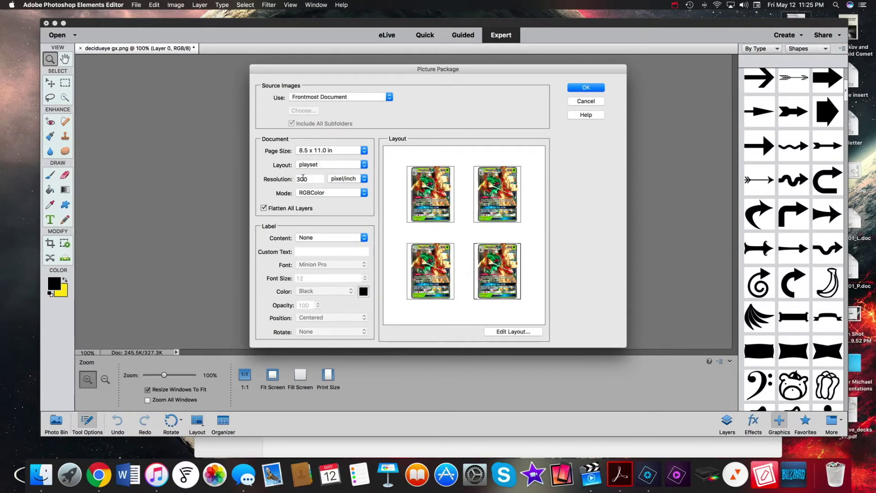
{"action": "left_click", "coordinate": [586, 87]}
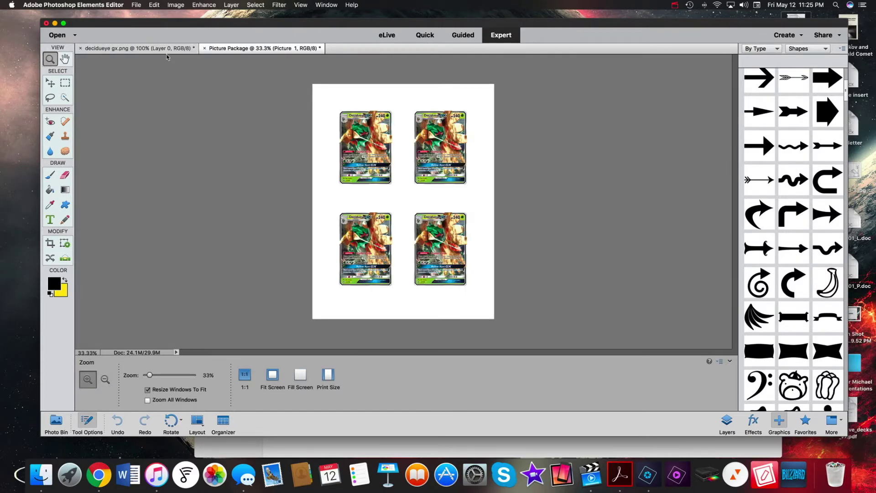
{"action": "left_click", "coordinate": [80, 48]}
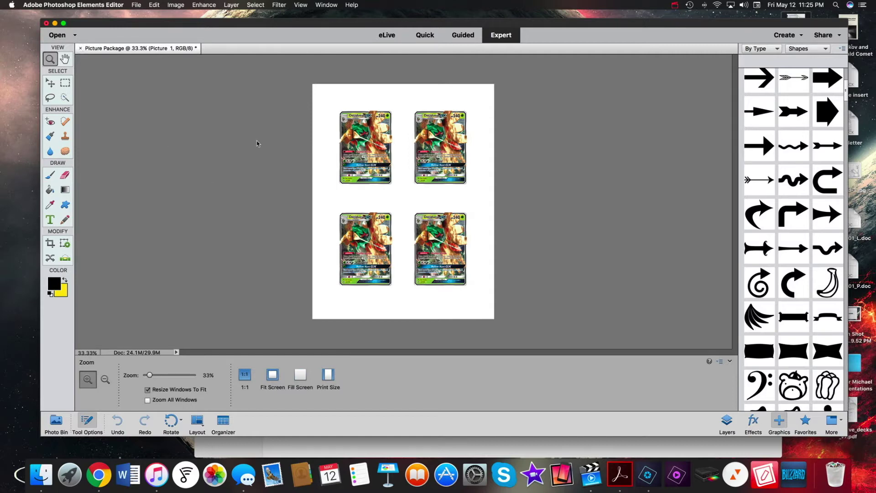